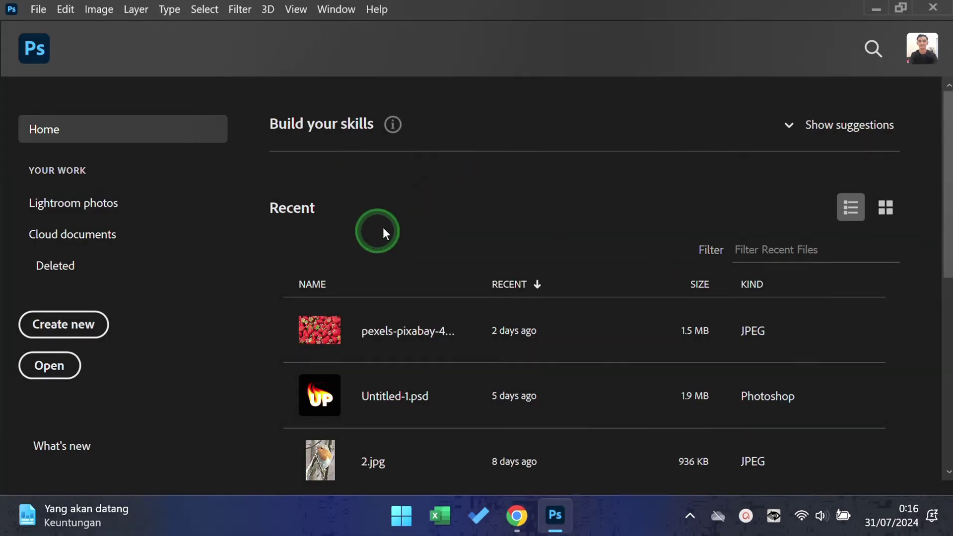
- Create a new 1920 × 1080 px document from the Home screen's Custom preset
{"action": "left_click", "coordinate": [87, 325]}
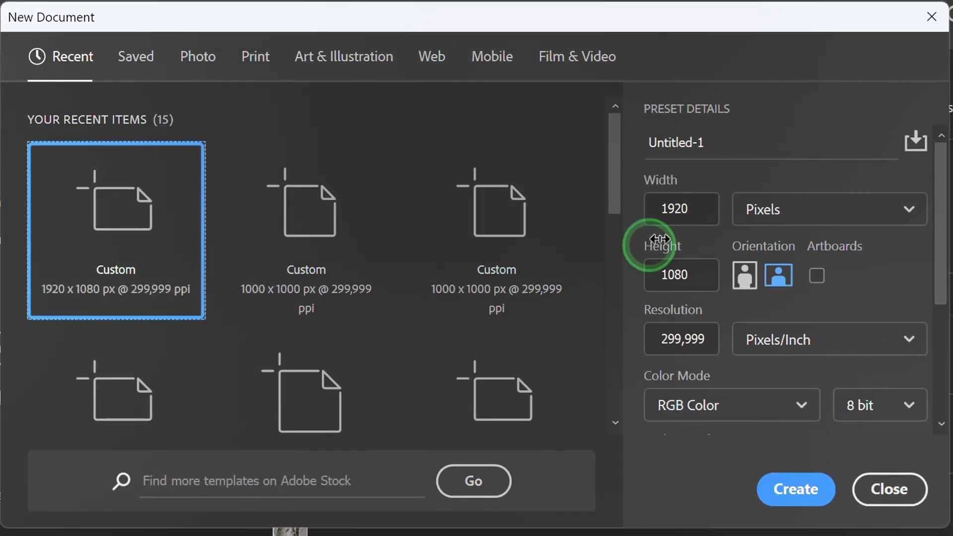
{"action": "left_click", "coordinate": [686, 209]}
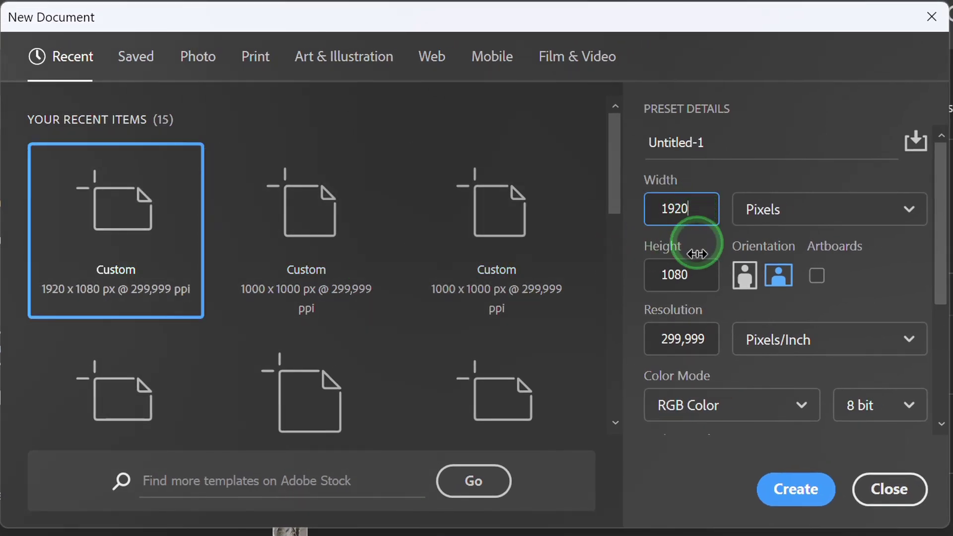
{"action": "left_click", "coordinate": [794, 489]}
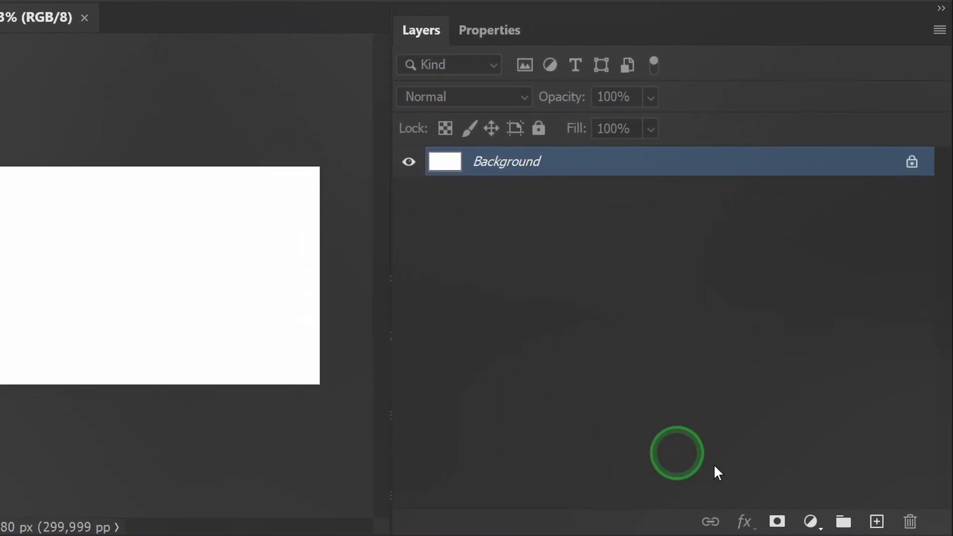
- Add a black Solid Color fill layer covering the canvas
{"action": "left_click", "coordinate": [810, 522]}
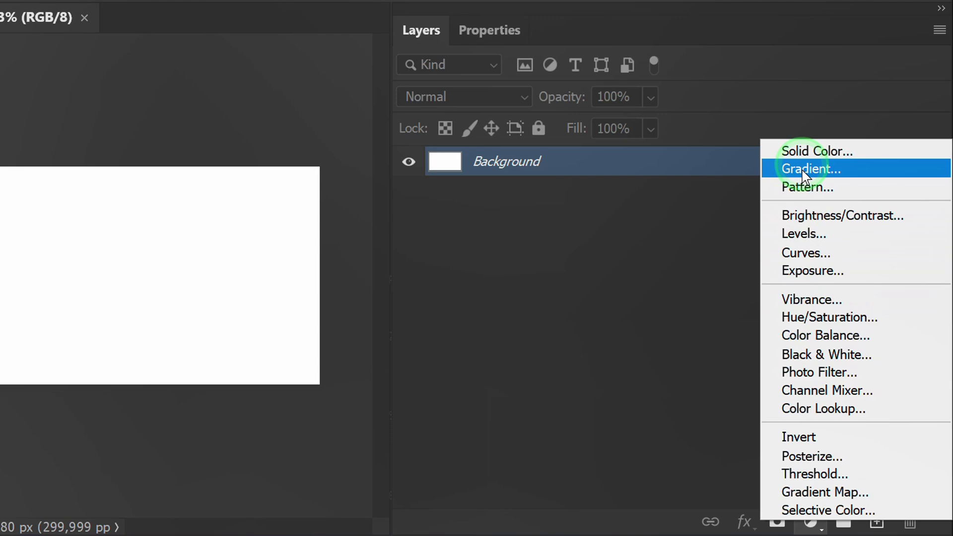
{"action": "left_click", "coordinate": [848, 149]}
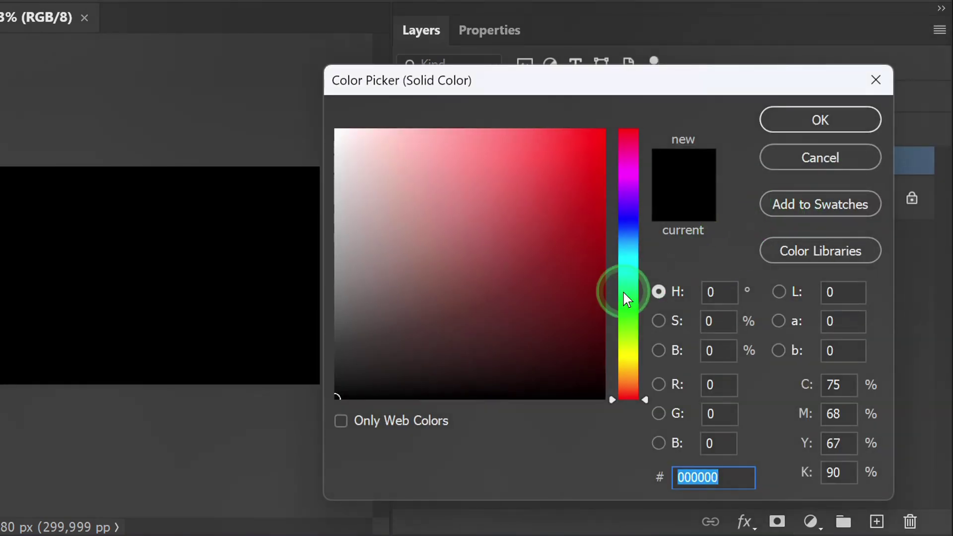
{"action": "left_click", "coordinate": [820, 121]}
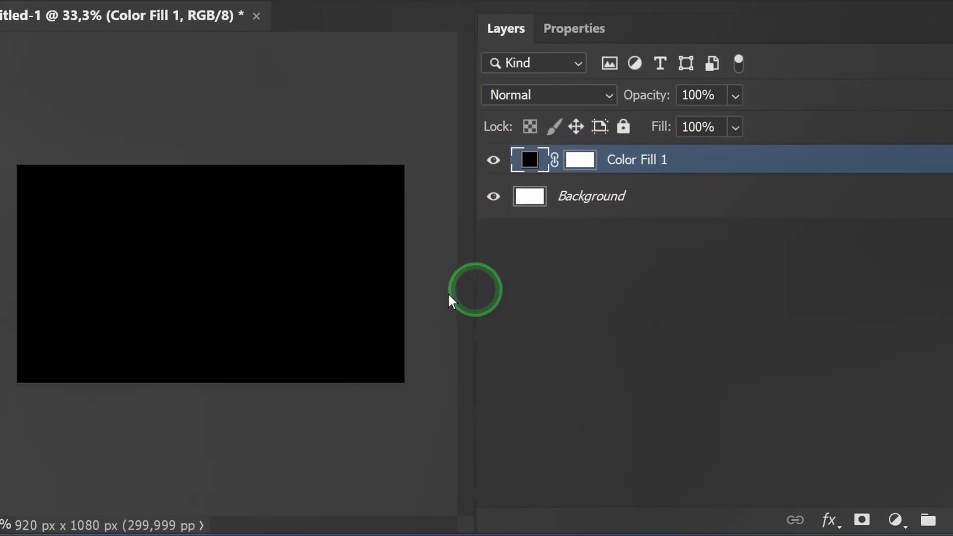
- Draw an 800 × 800 px circle with the Ellipse Tool
{"action": "scroll", "coordinate": [357, 300], "scroll_direction": "up", "scroll_amount": 1}
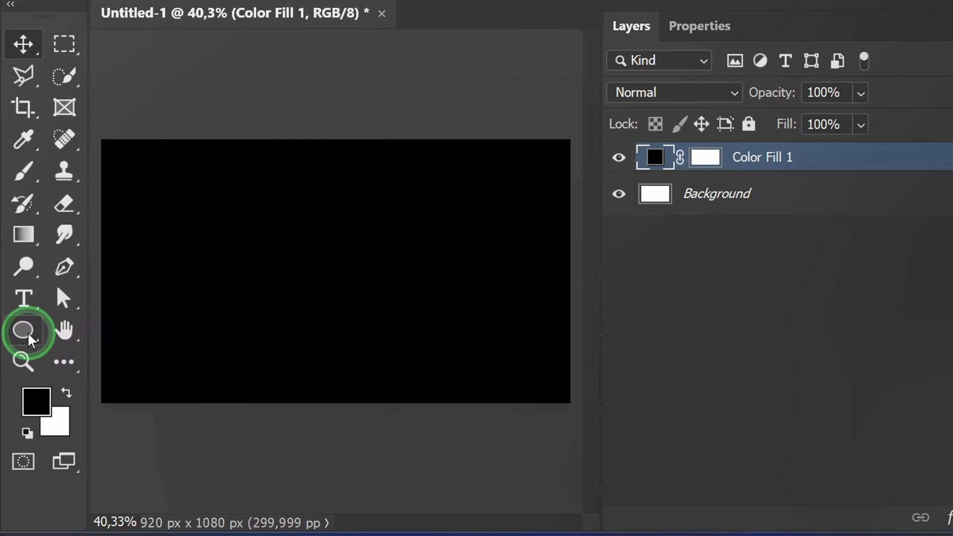
{"action": "left_click_drag", "start_coordinate": [28, 331], "coordinate": [151, 374]}
{"action": "left_click", "coordinate": [319, 258]}
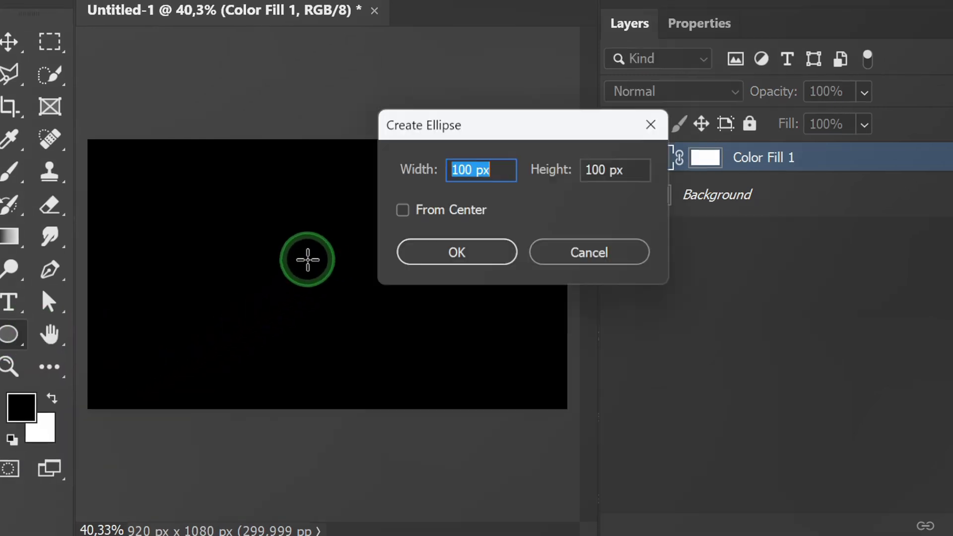
{"action": "type", "text": "800"}
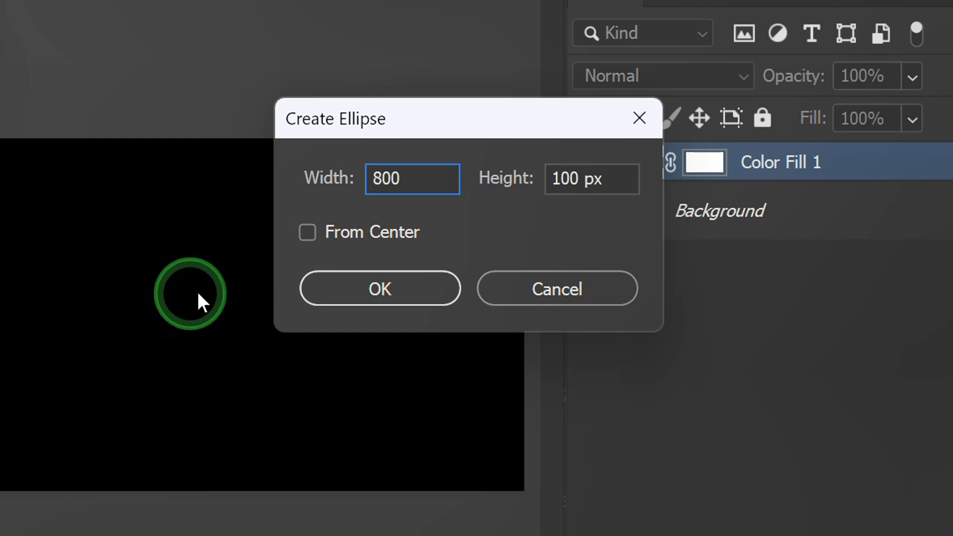
{"action": "left_click", "coordinate": [540, 176]}
{"action": "type", "text": "800"}
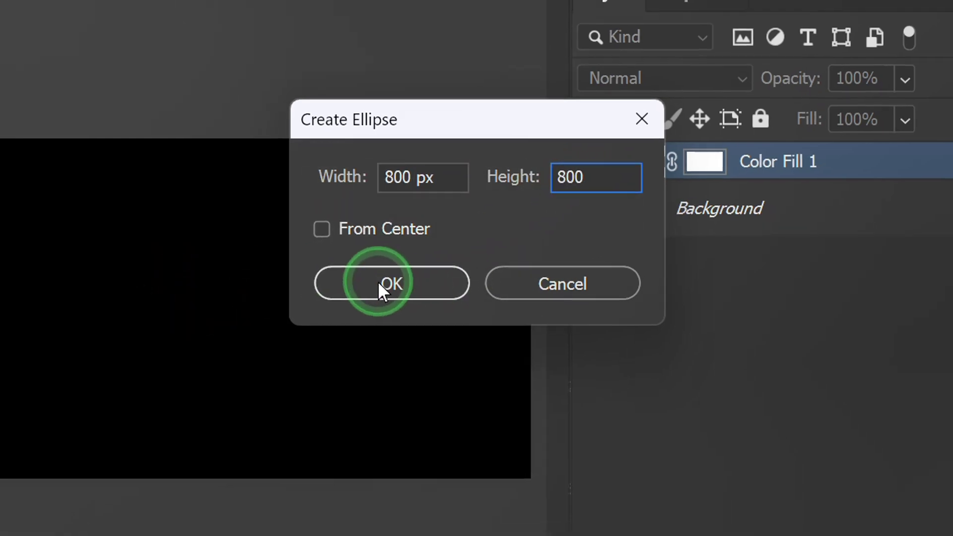
{"action": "left_click", "coordinate": [378, 284]}
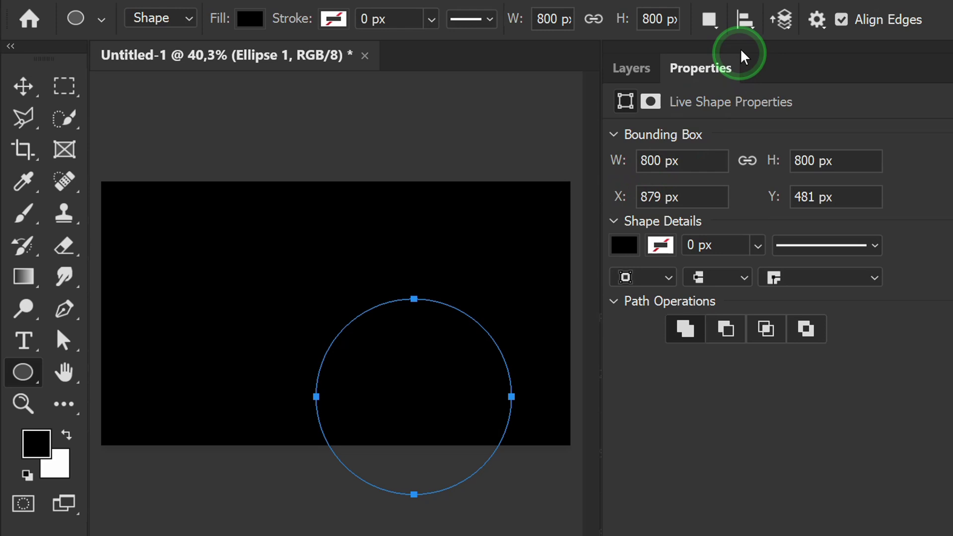
- Centre the circle horizontally and vertically on the canvas and fill it white
{"action": "left_click", "coordinate": [744, 26]}
{"action": "left_click", "coordinate": [664, 84]}
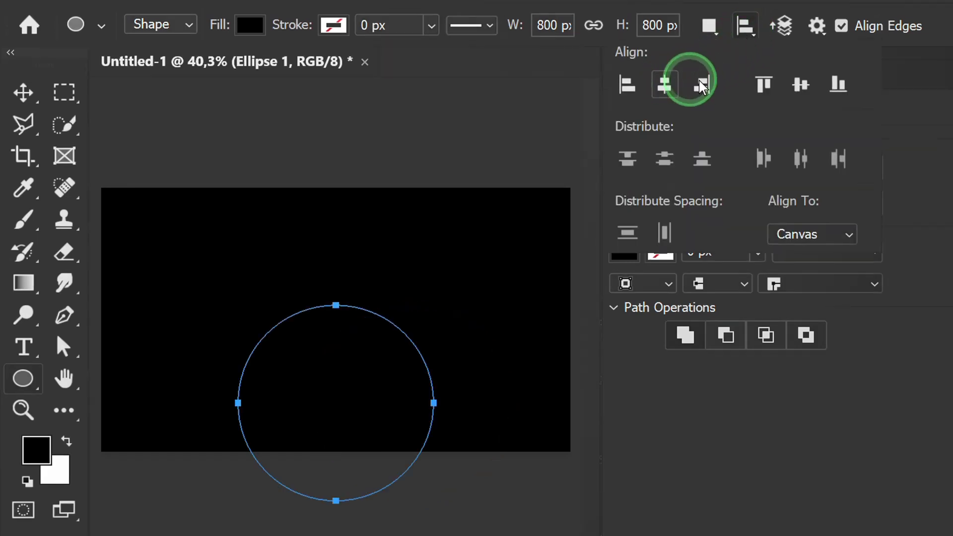
{"action": "left_click", "coordinate": [800, 85]}
{"action": "left_click", "coordinate": [744, 26]}
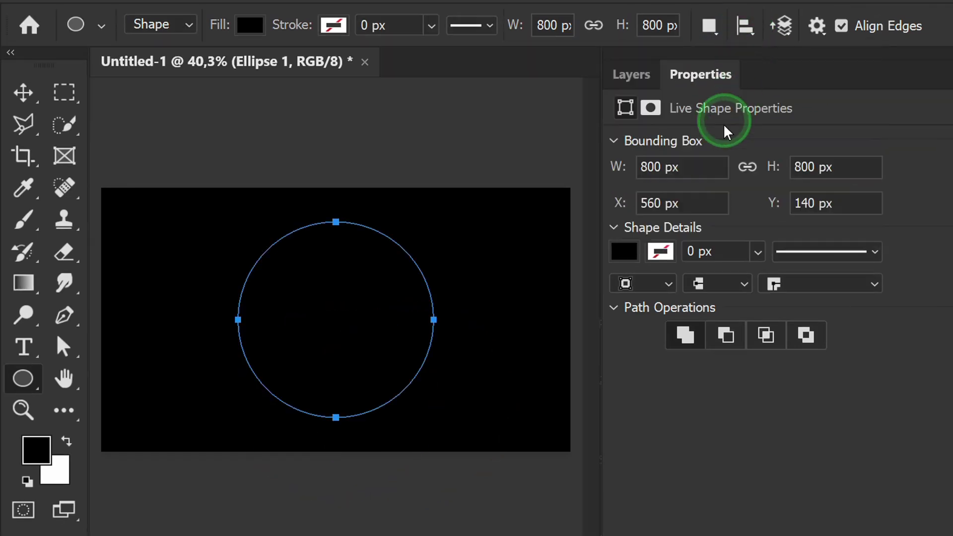
{"action": "left_click", "coordinate": [630, 261]}
{"action": "left_click", "coordinate": [646, 320]}
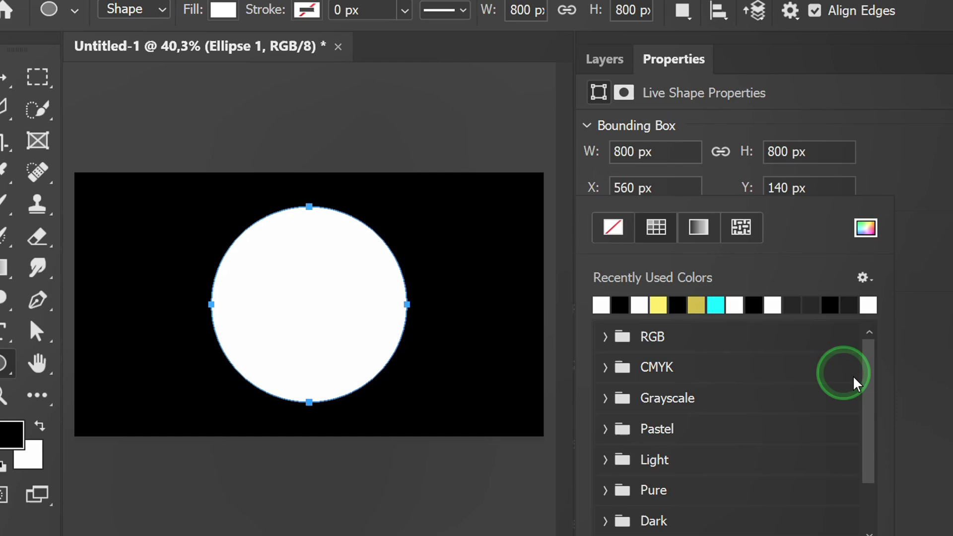
{"action": "left_click", "coordinate": [950, 417]}
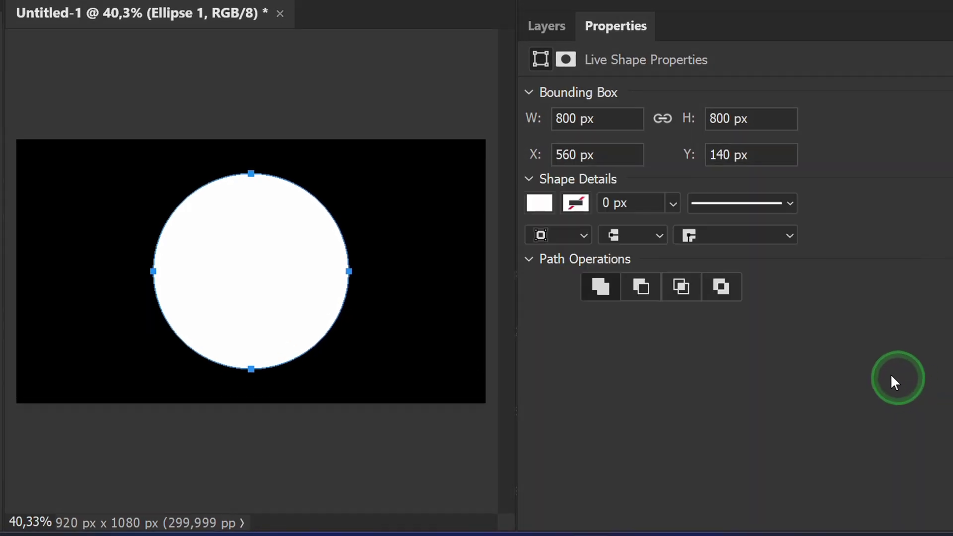
{"action": "left_click", "coordinate": [545, 29]}
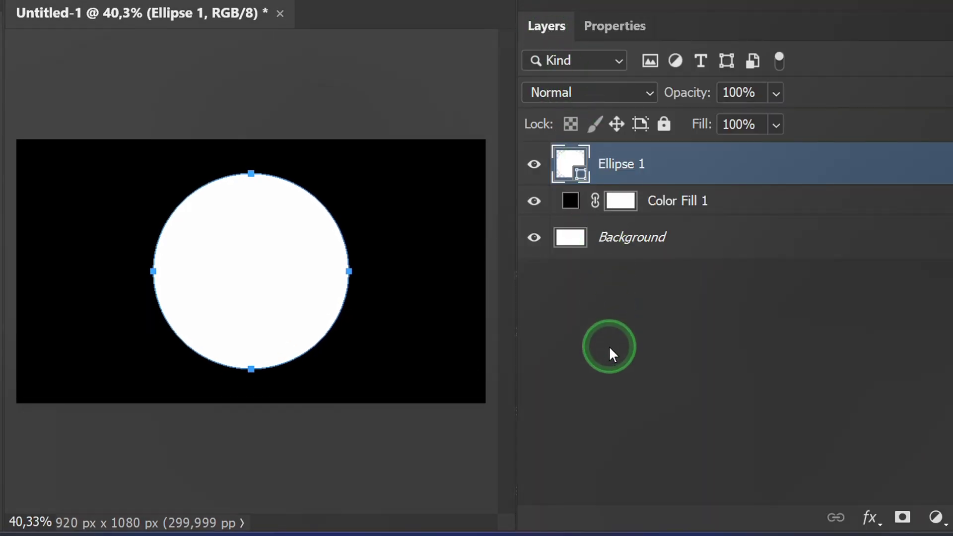
- Give Ellipse 1 a reset Gradient Overlay using a violet-to-blue preset
{"action": "double_click", "coordinate": [745, 171]}
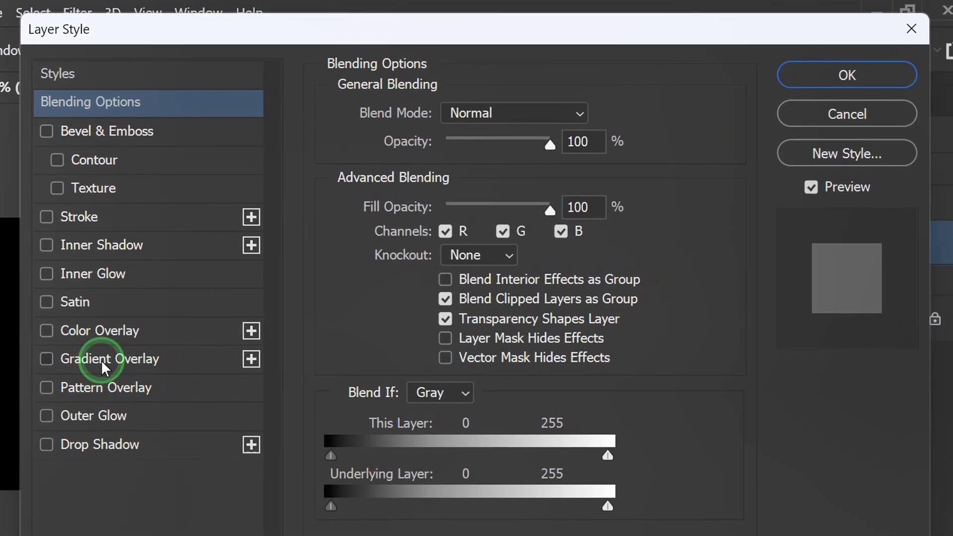
{"action": "left_click", "coordinate": [103, 366]}
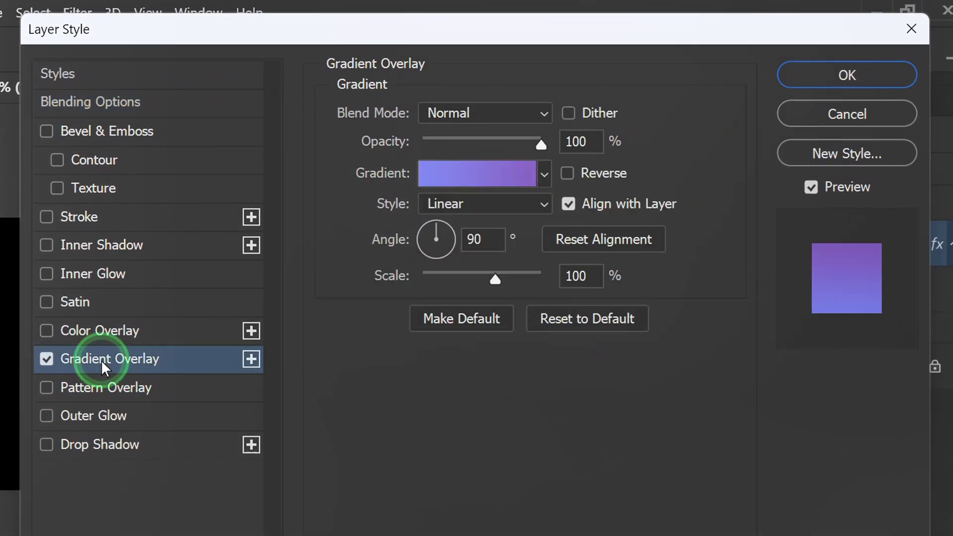
{"action": "left_click", "coordinate": [603, 322]}
{"action": "left_click", "coordinate": [544, 174]}
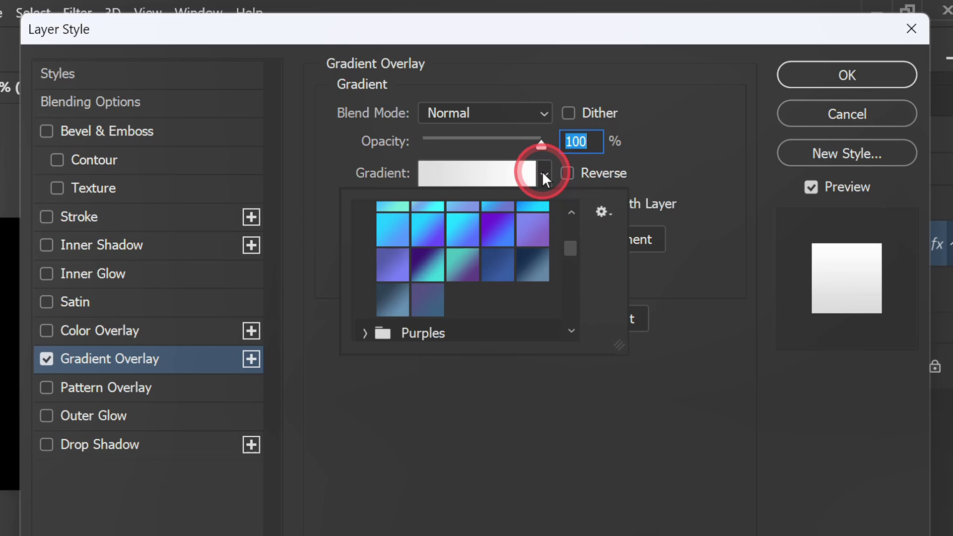
{"action": "mouse_move", "coordinate": [569, 248]}
{"action": "left_mouse_down"}
{"action": "mouse_move", "coordinate": [577, 221]}
{"action": "mouse_move", "coordinate": [579, 245]}
{"action": "mouse_move", "coordinate": [567, 252]}
{"action": "left_mouse_up"}
{"action": "left_click", "coordinate": [499, 237]}
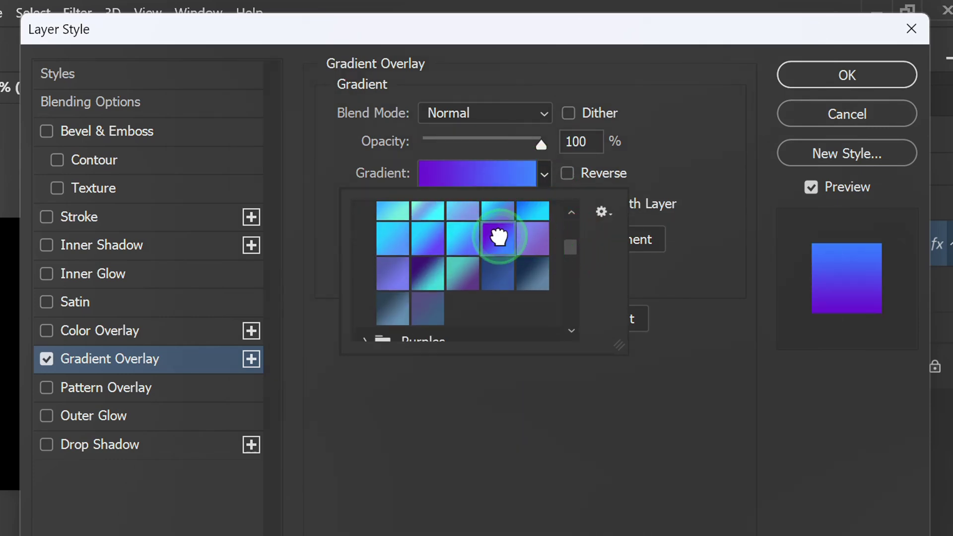
{"action": "left_click", "coordinate": [530, 437]}
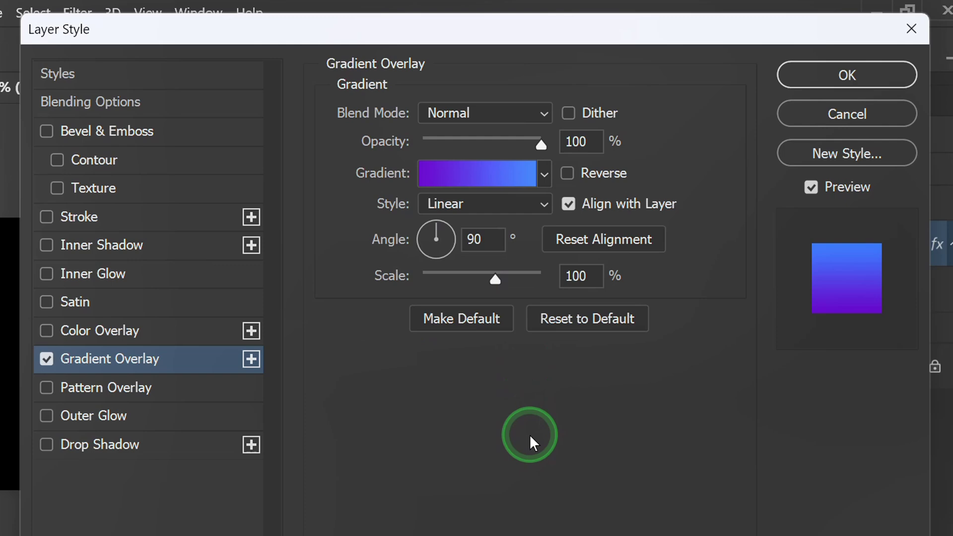
- Add Bevel & Emboss to the circle as a Smooth Inner Bevel with size 60
{"action": "left_click", "coordinate": [139, 130]}
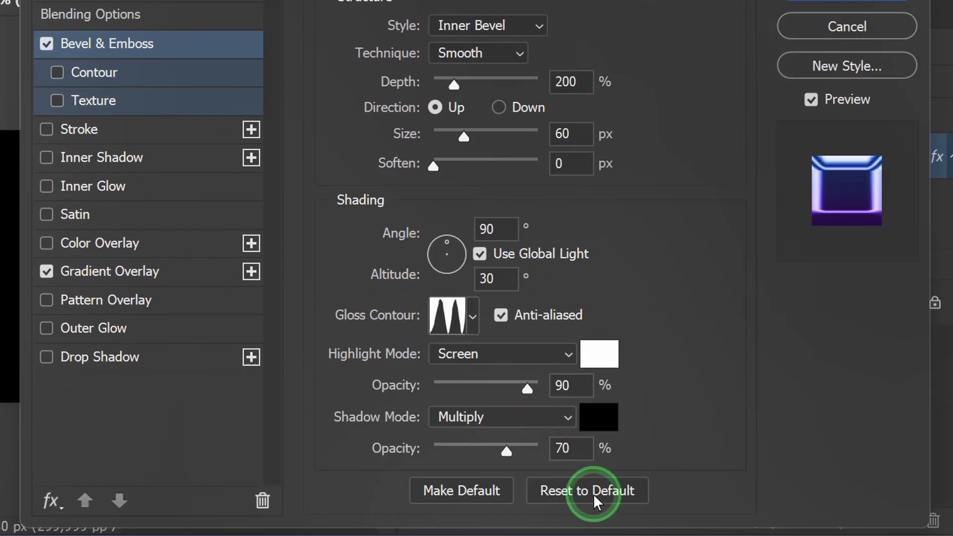
{"action": "left_click", "coordinate": [594, 491]}
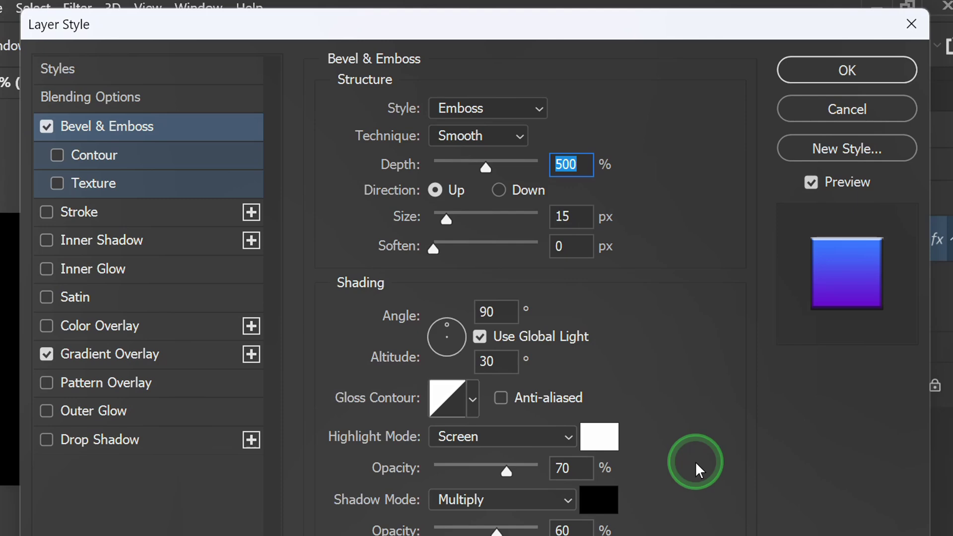
{"action": "left_click", "coordinate": [539, 108]}
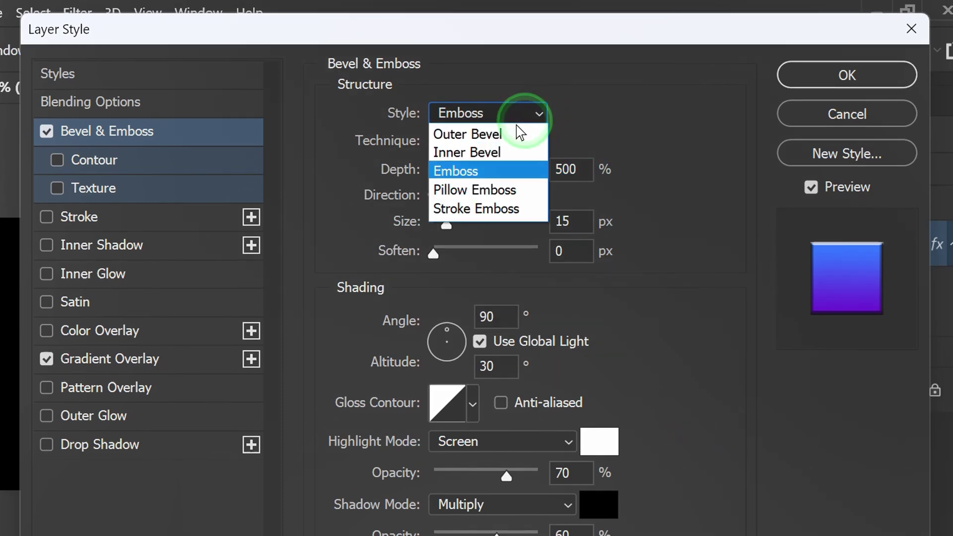
{"action": "left_click", "coordinate": [490, 153]}
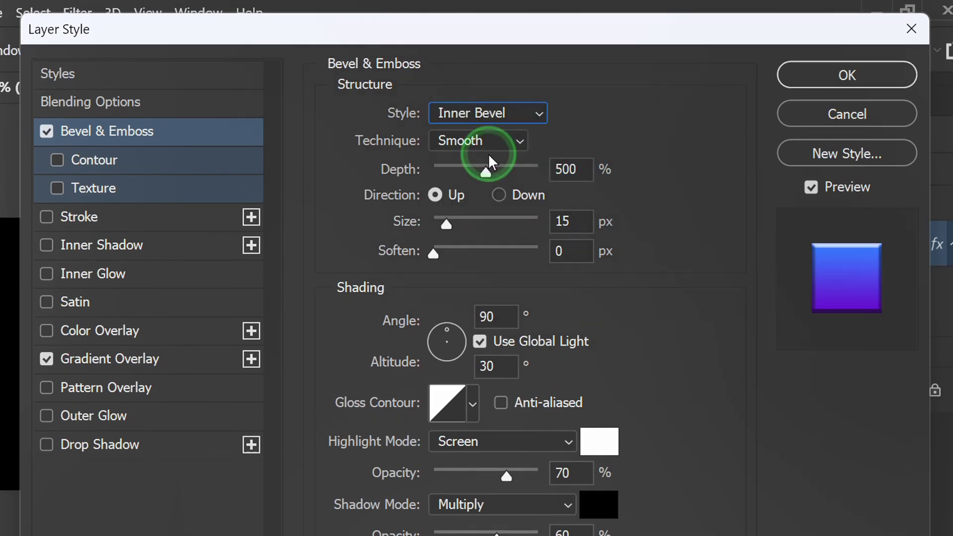
{"action": "left_click", "coordinate": [516, 141]}
{"action": "left_click", "coordinate": [469, 163]}
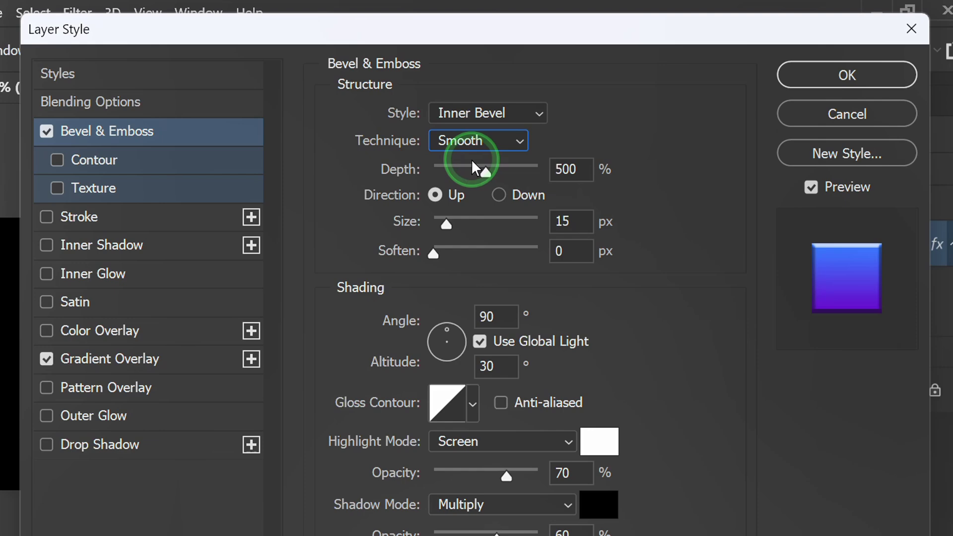
{"action": "left_click_drag", "start_coordinate": [570, 169], "coordinate": [540, 149]}
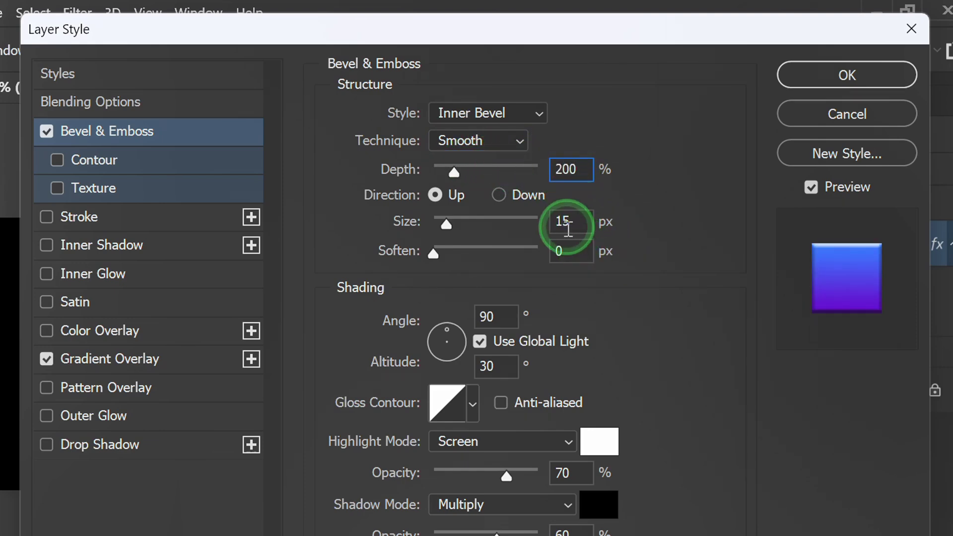
{"action": "left_click_drag", "start_coordinate": [546, 217], "coordinate": [614, 315]}
{"action": "type", "text": "60"}
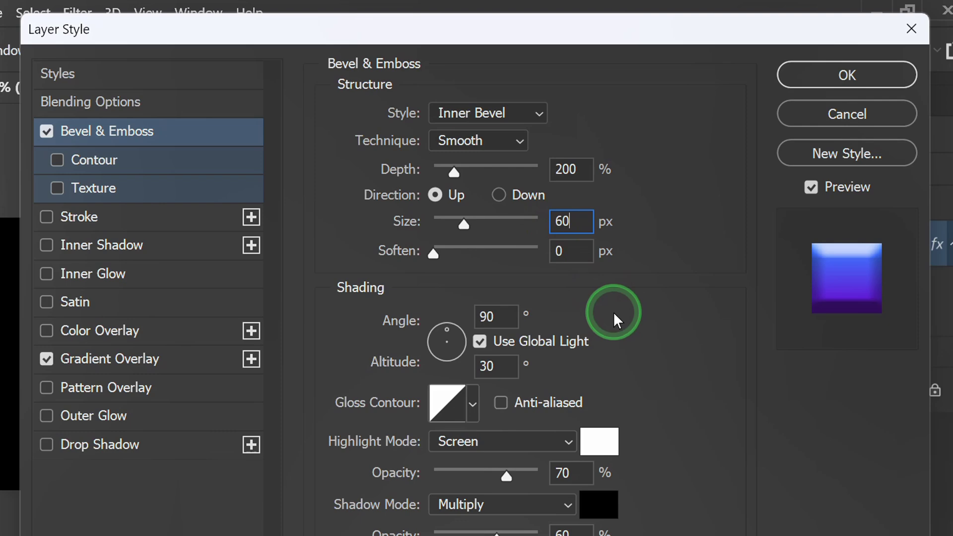
- Set an anti-aliased Ring-Double gloss contour with 70% highlight opacity
{"action": "left_click", "coordinate": [502, 406]}
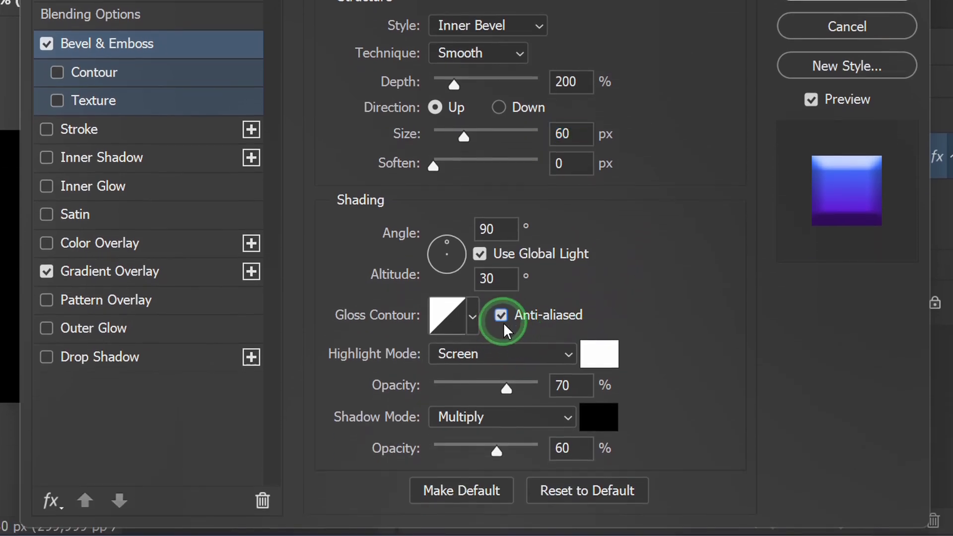
{"action": "left_click", "coordinate": [472, 317]}
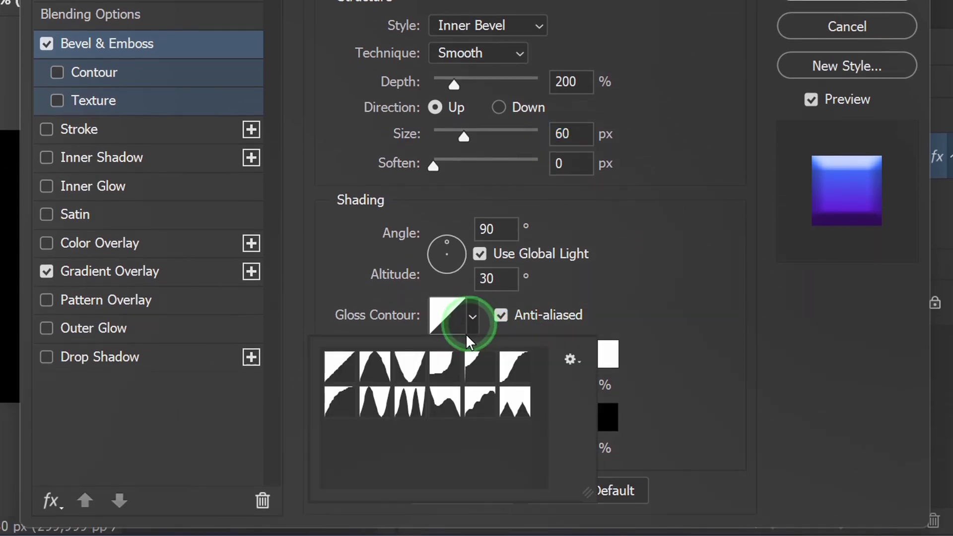
{"action": "left_click", "coordinate": [392, 419]}
{"action": "left_click", "coordinate": [401, 419]}
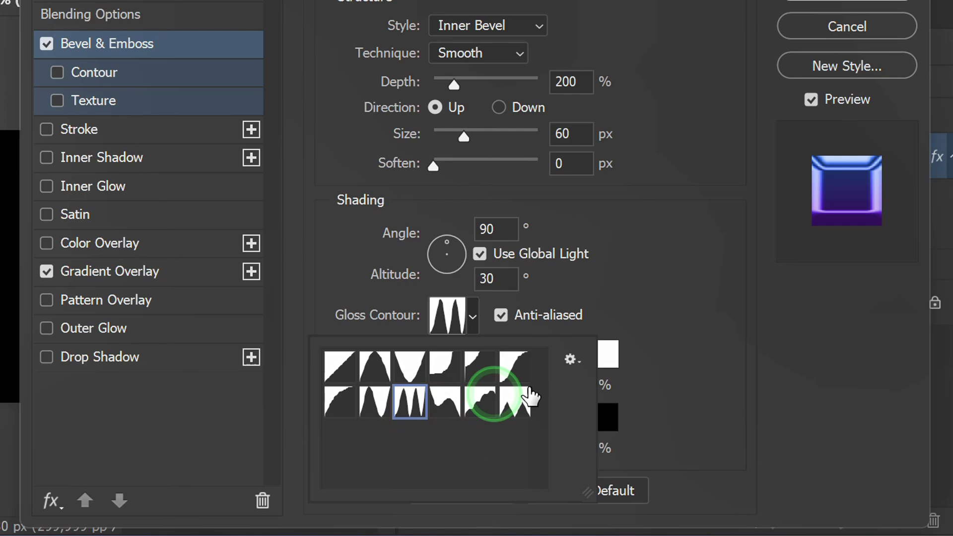
{"action": "left_click", "coordinate": [695, 286]}
{"action": "left_click", "coordinate": [594, 390]}
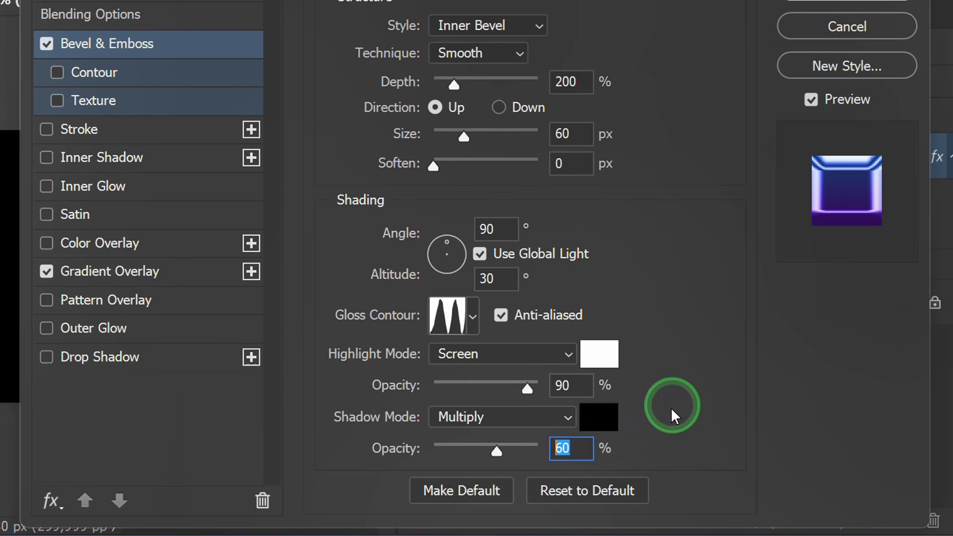
{"action": "type", "text": "70"}
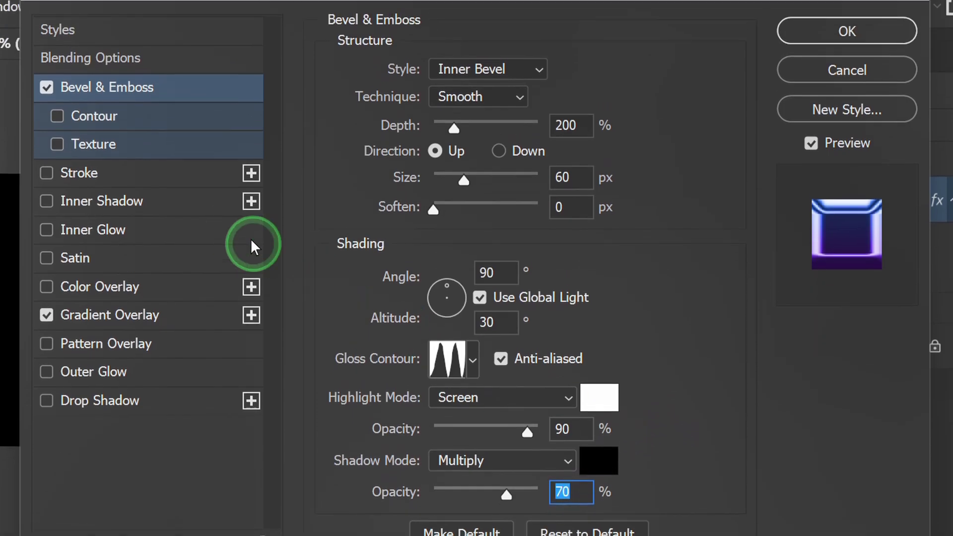
- Enable Contour with a double-peaked preset at 100% range and apply the style
{"action": "left_click", "coordinate": [100, 73]}
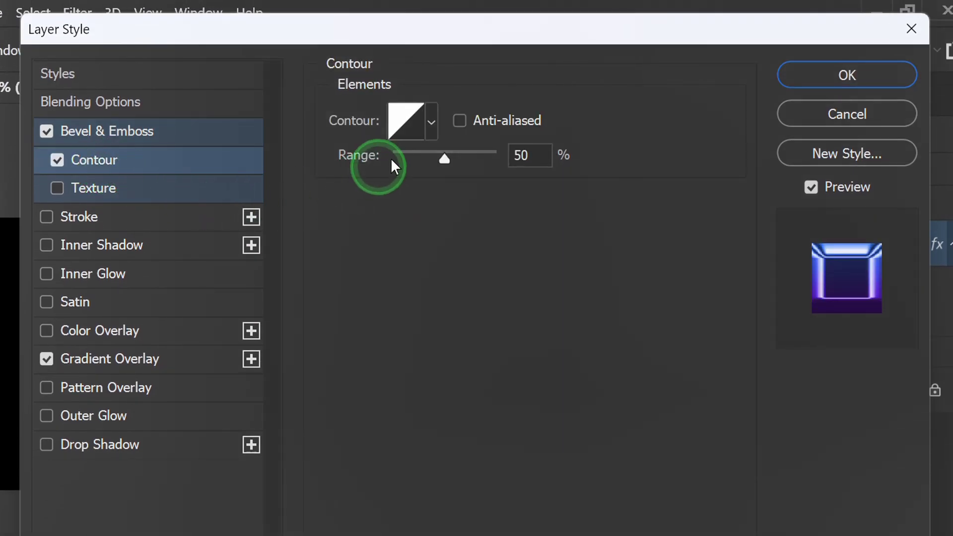
{"action": "left_click", "coordinate": [430, 119]}
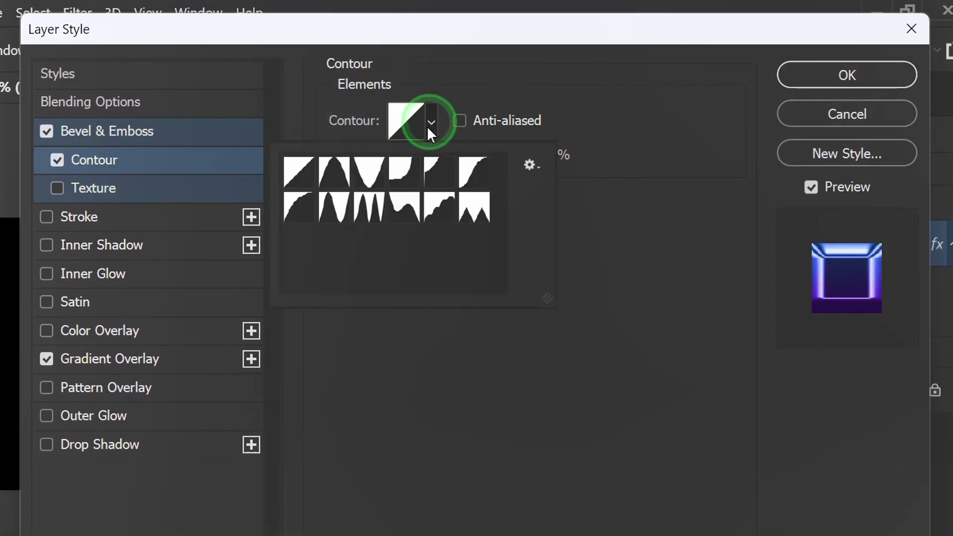
{"action": "left_click", "coordinate": [339, 215]}
{"action": "left_click", "coordinate": [387, 372]}
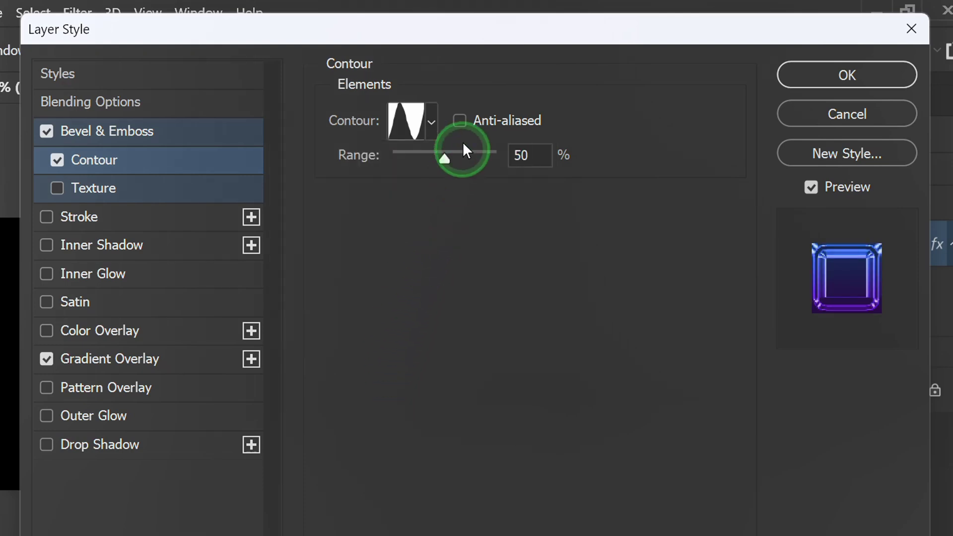
{"action": "left_click_drag", "start_coordinate": [443, 164], "coordinate": [495, 167]}
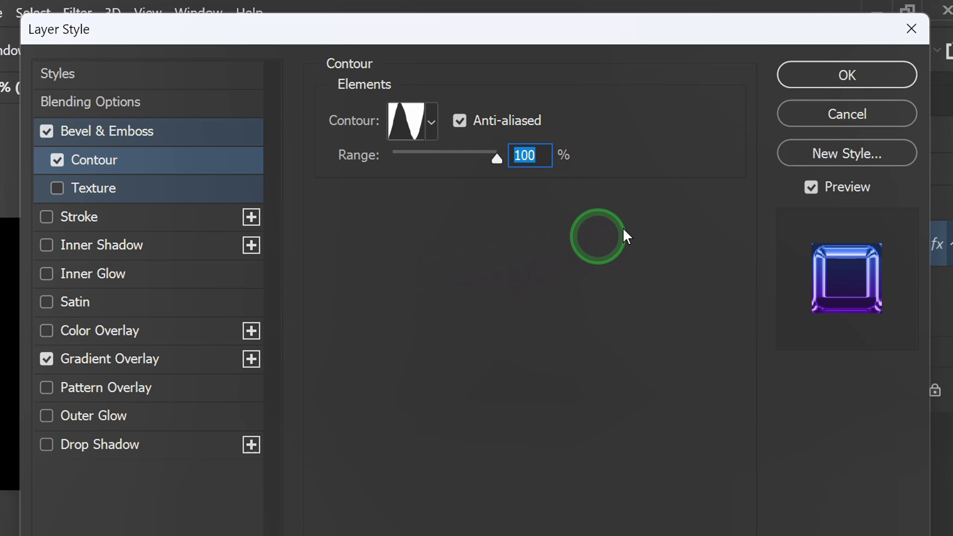
{"action": "left_click", "coordinate": [845, 76]}
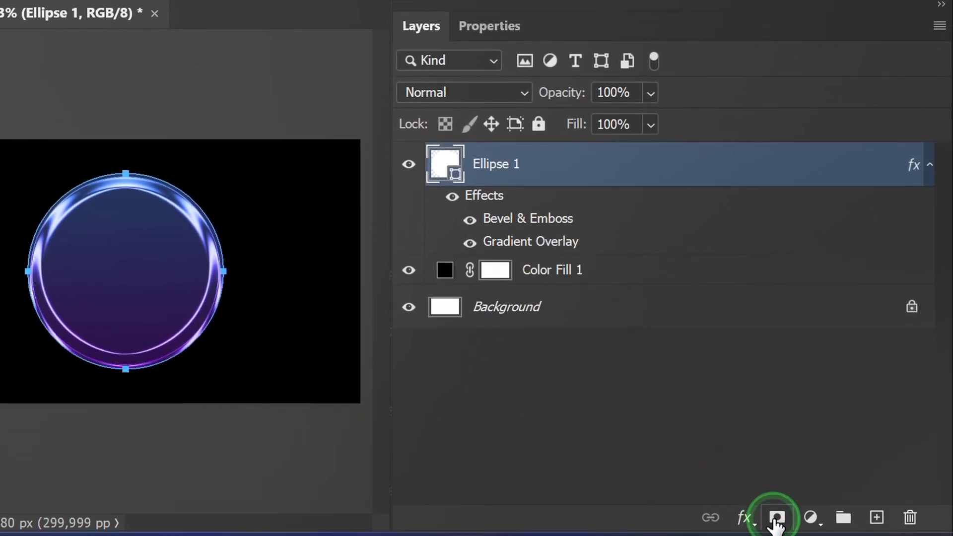
- Add a layer mask to Ellipse 1 and set the Eraser to 500 px, 80% hardness, 100% opacity
{"action": "left_click", "coordinate": [775, 519]}
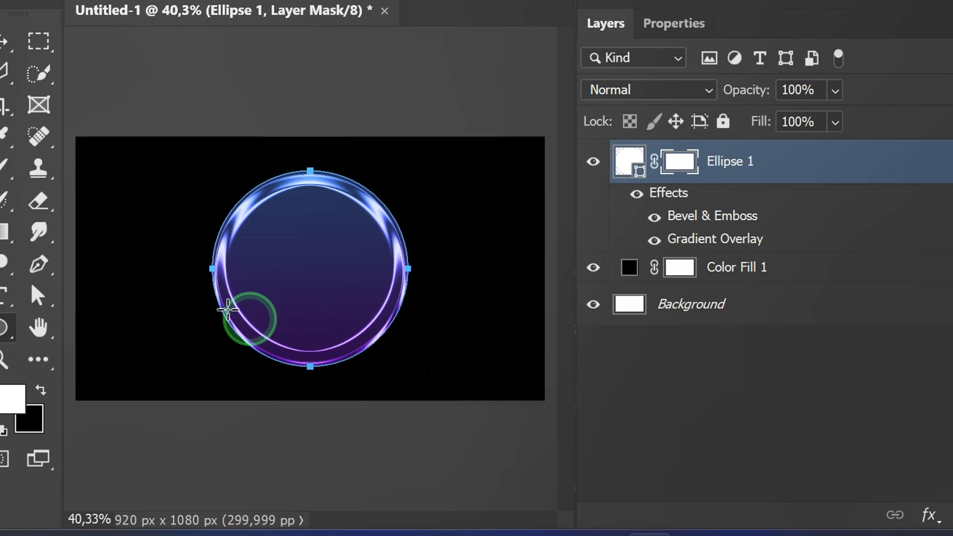
{"action": "right_click", "coordinate": [64, 200]}
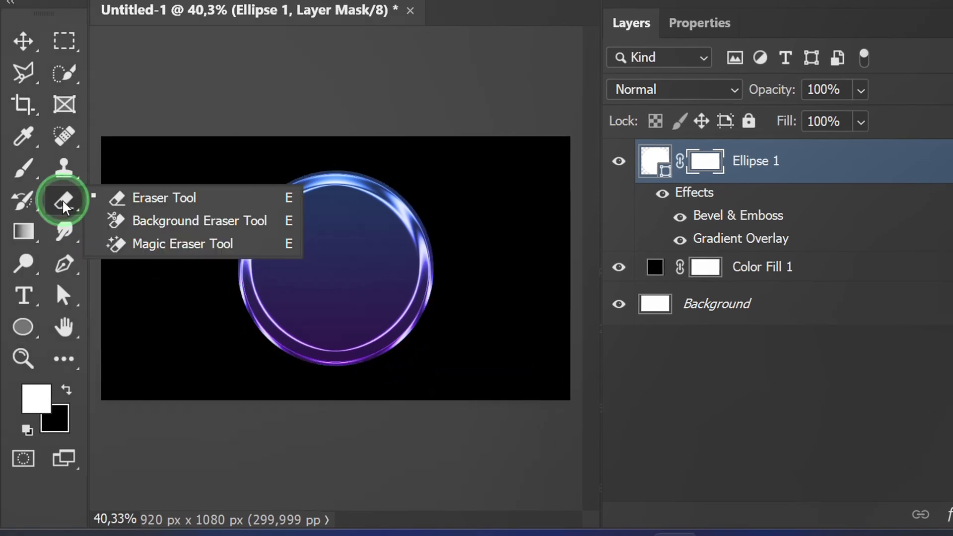
{"action": "left_click", "coordinate": [164, 198]}
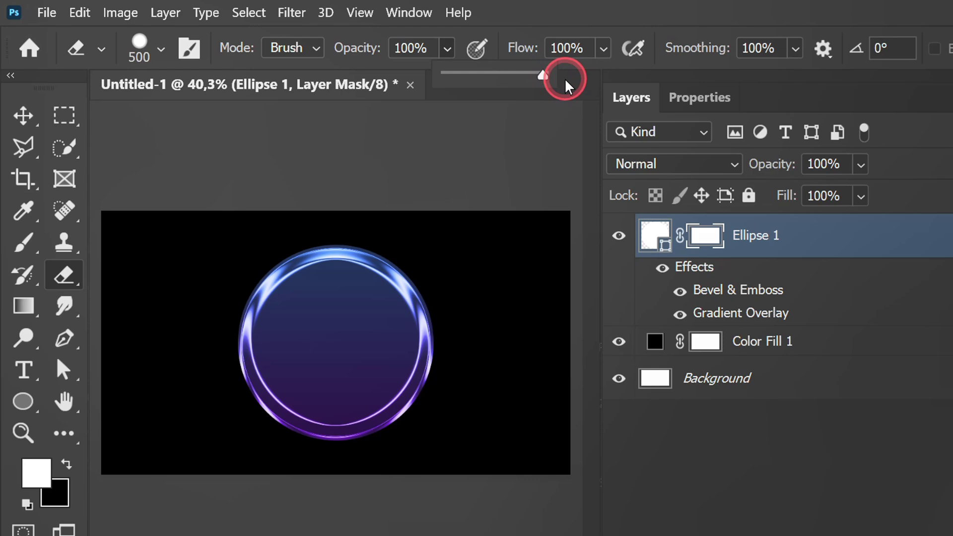
{"action": "left_click", "coordinate": [448, 50]}
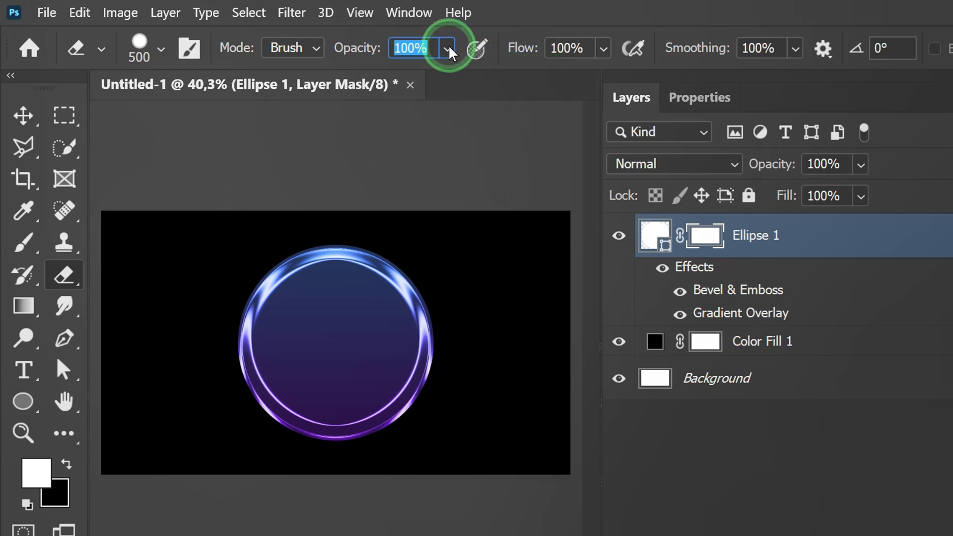
{"action": "left_click", "coordinate": [161, 50]}
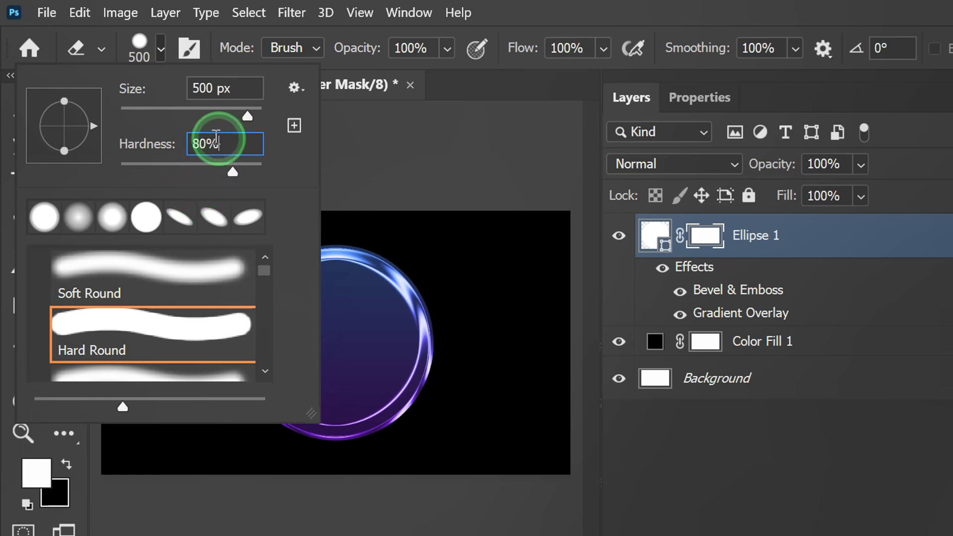
{"action": "left_click", "coordinate": [160, 45]}
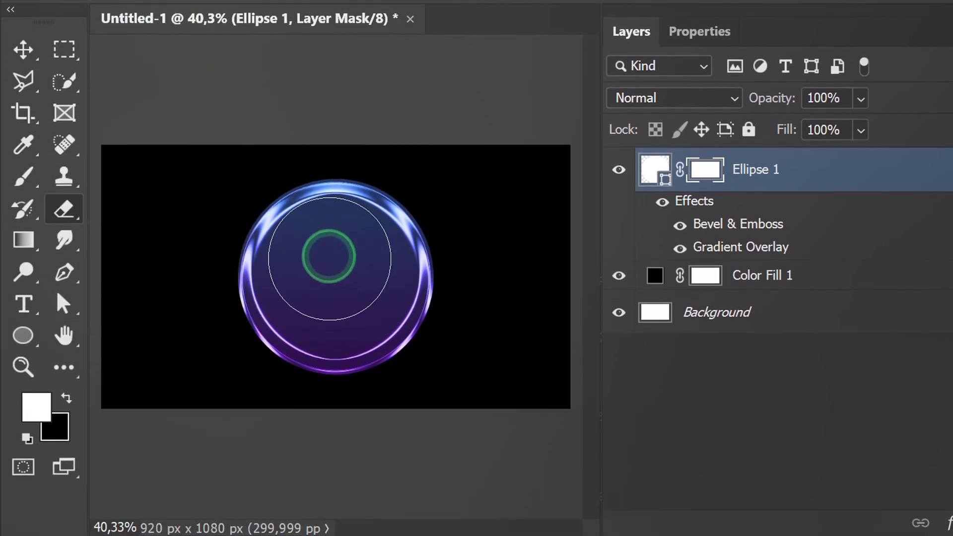
- Erase the circle's centre on the mask, redoing an off-centre click, to leave a hollow ring
{"action": "left_click", "coordinate": [332, 273]}
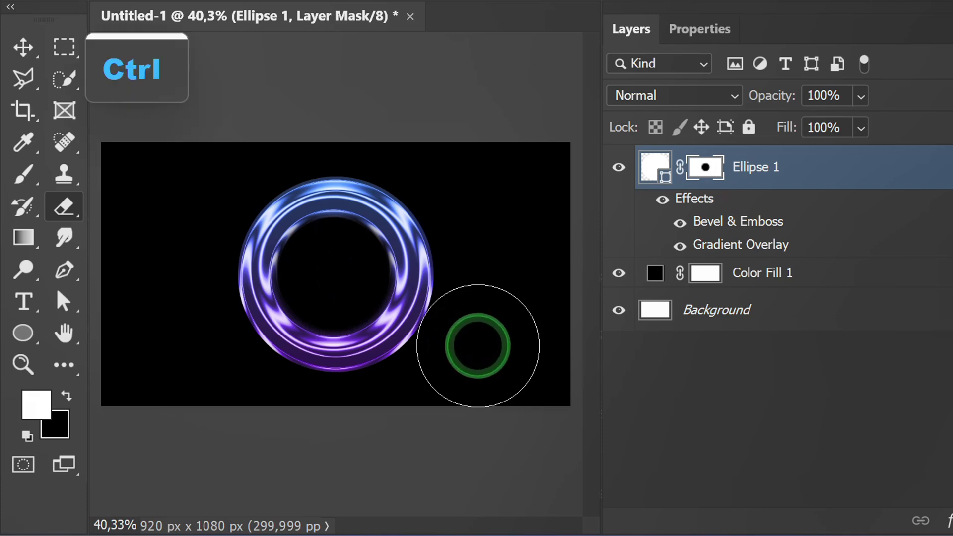
{"action": "key", "text": "ctrl+z"}
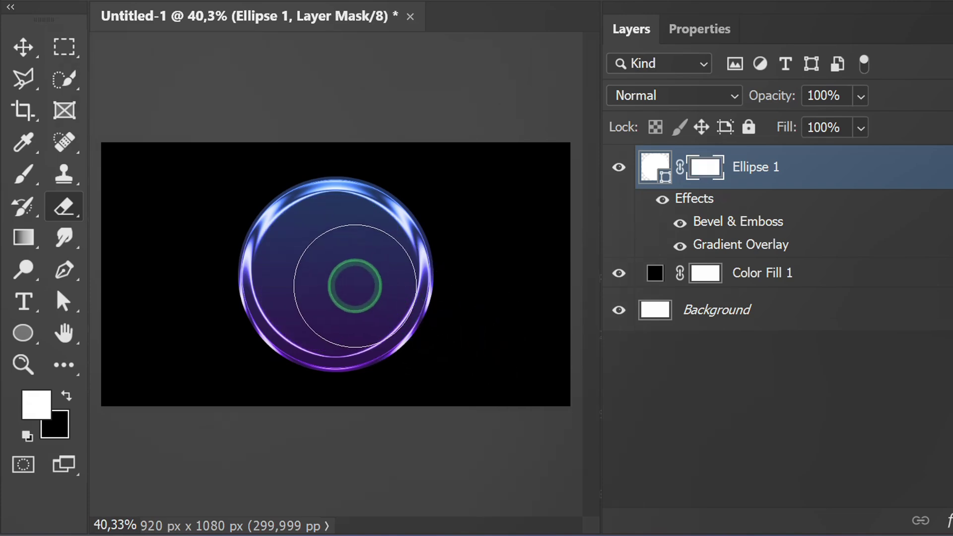
{"action": "left_click", "coordinate": [330, 272]}
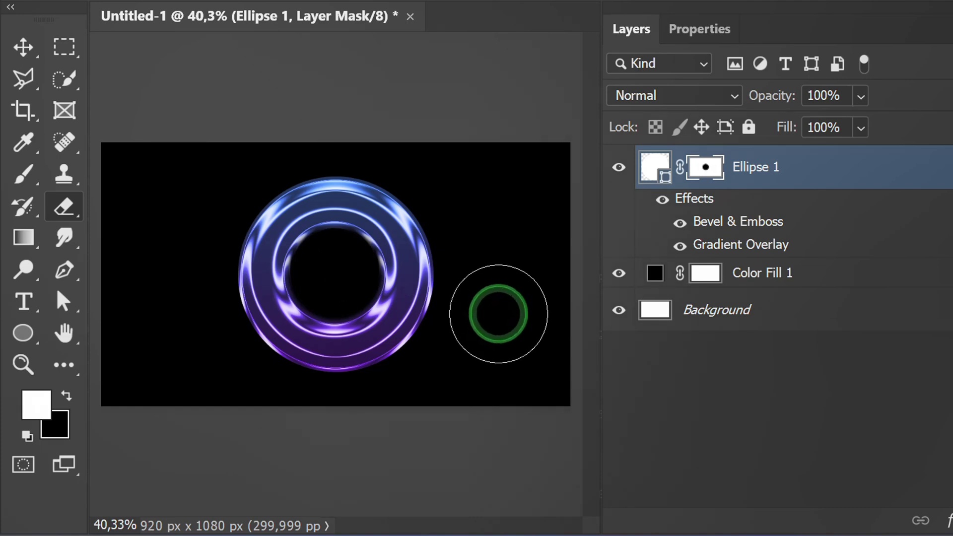
{"action": "left_click", "coordinate": [711, 428]}
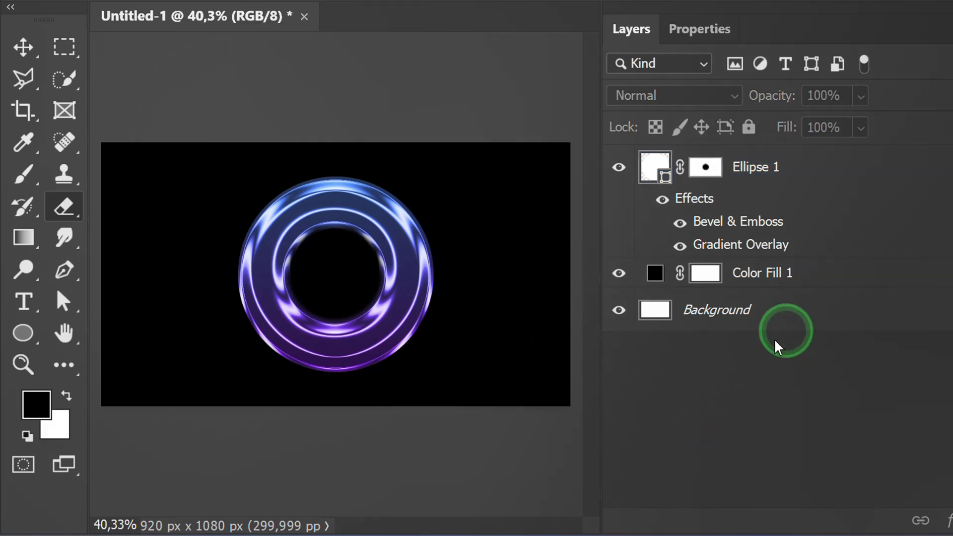
- Skew the ring's transform handles into a tilted oval at about -15° rotation
{"action": "left_click", "coordinate": [850, 174]}
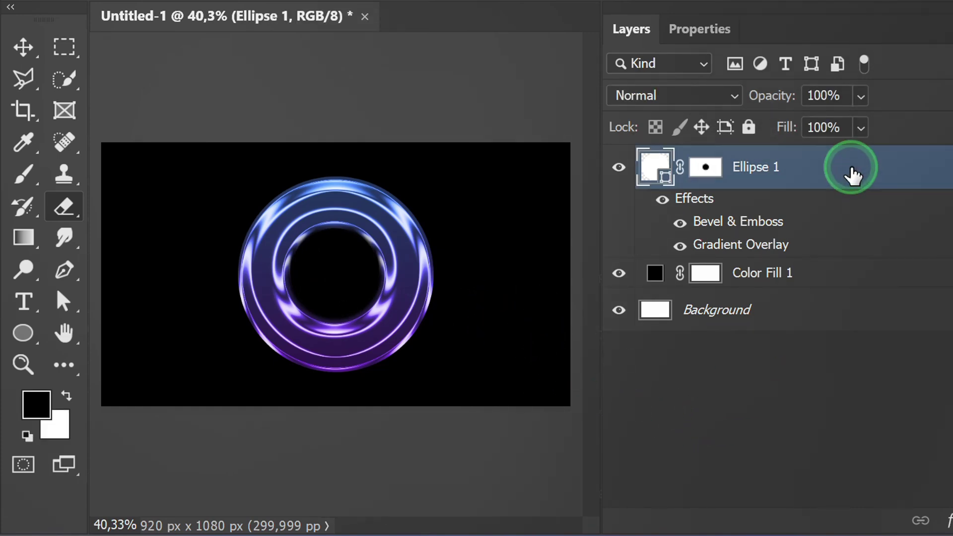
{"action": "left_click", "coordinate": [22, 48]}
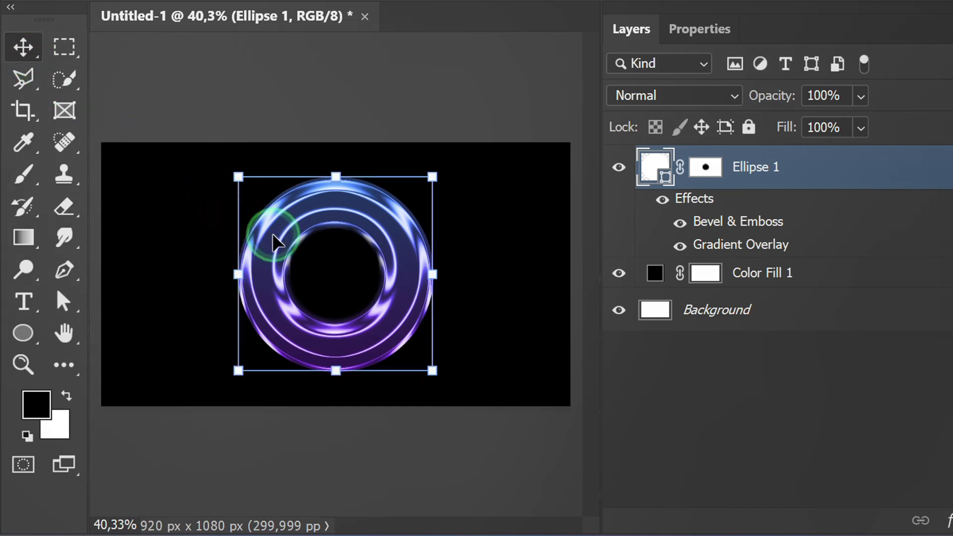
{"action": "key", "text": "ctrl"}
{"action": "left_click_drag", "start_coordinate": [239, 177], "coordinate": [236, 214]}
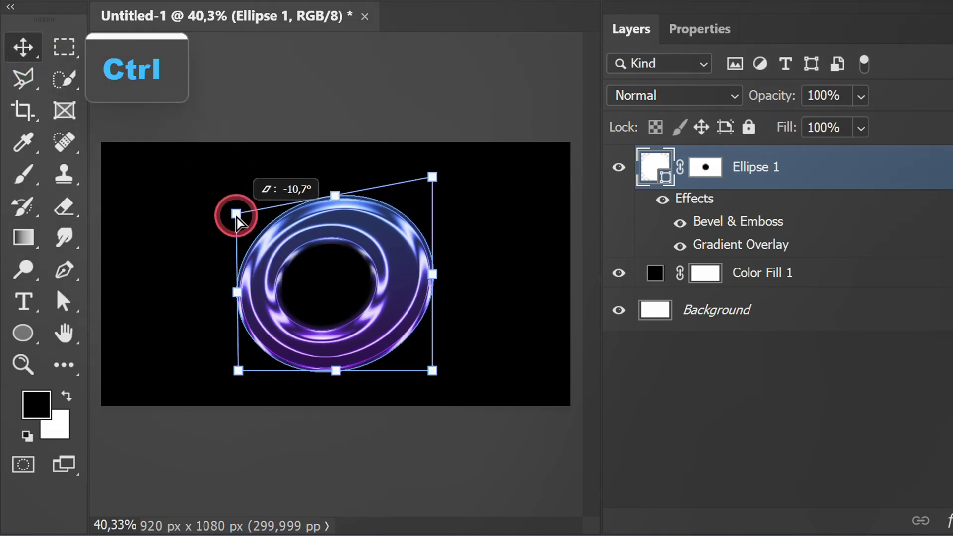
{"action": "left_click_drag", "start_coordinate": [436, 273], "coordinate": [462, 247]}
{"action": "left_click_drag", "start_coordinate": [351, 356], "coordinate": [358, 348]}
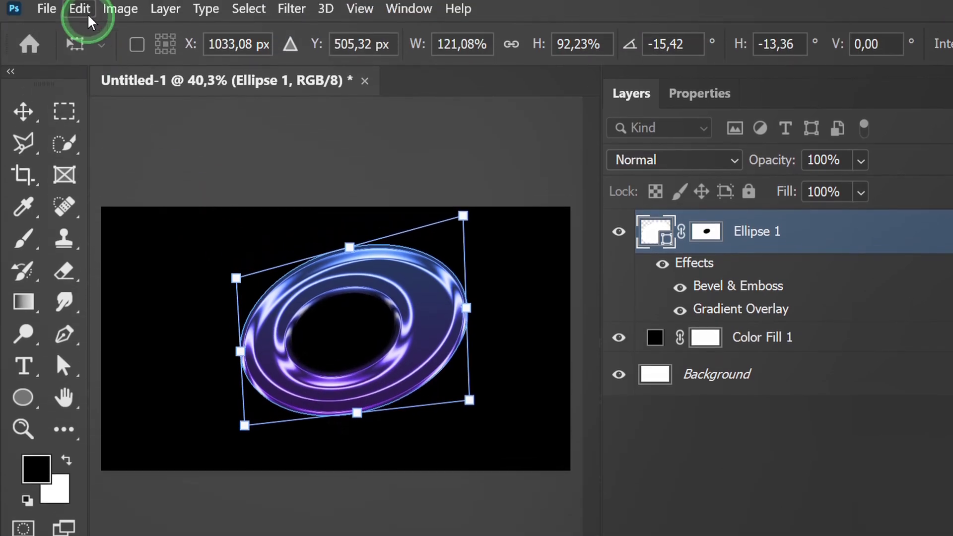
- Apply a perspective transform to the ring by adjusting all four corners
{"action": "left_click", "coordinate": [80, 10]}
{"action": "mouse_move", "coordinate": [218, 276]}
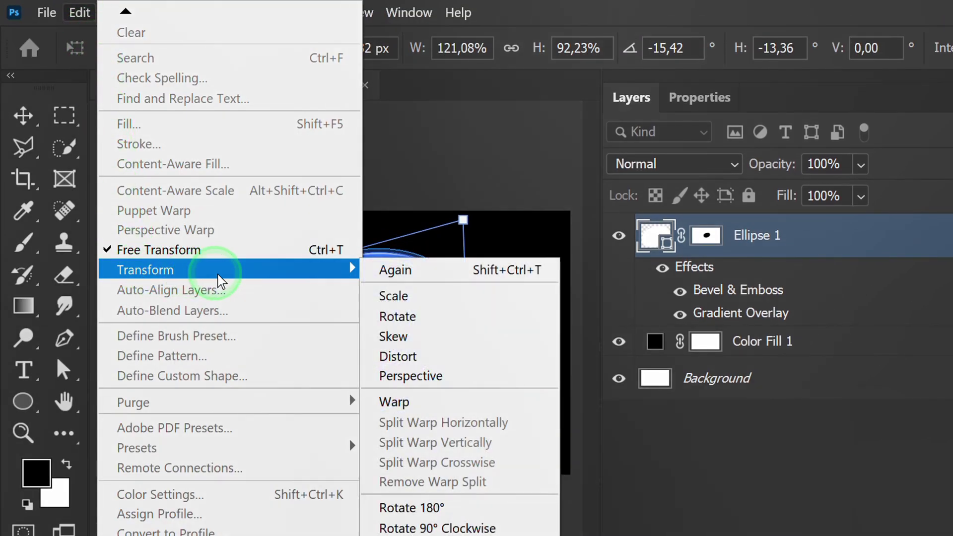
{"action": "left_click", "coordinate": [436, 377]}
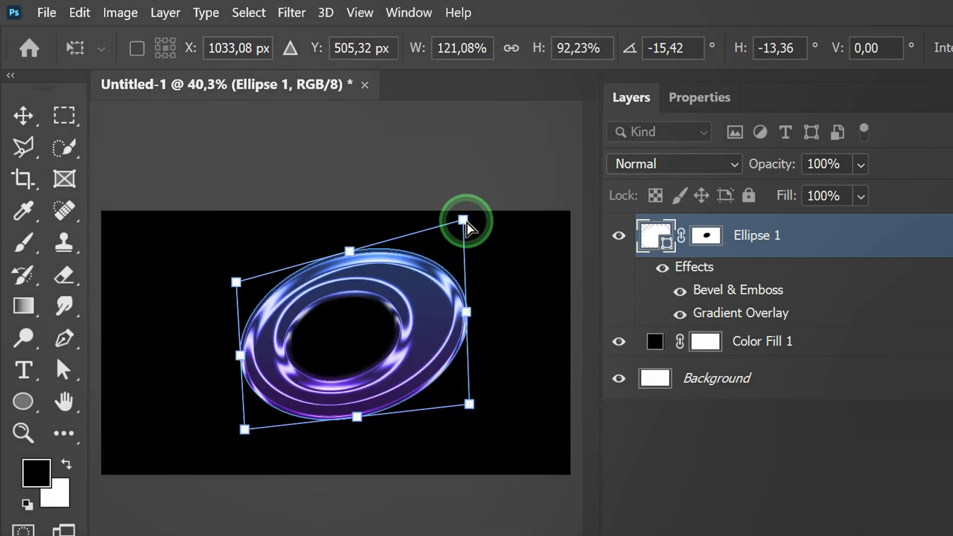
{"action": "left_click_drag", "start_coordinate": [464, 226], "coordinate": [436, 227]}
{"action": "left_click_drag", "start_coordinate": [260, 273], "coordinate": [259, 298]}
{"action": "mouse_move", "coordinate": [470, 404]}
{"action": "left_mouse_down"}
{"action": "mouse_move", "coordinate": [481, 410]}
{"action": "mouse_move", "coordinate": [470, 411]}
{"action": "mouse_move", "coordinate": [468, 310]}
{"action": "mouse_move", "coordinate": [466, 388]}
{"action": "left_mouse_up"}
{"action": "left_click_drag", "start_coordinate": [248, 405], "coordinate": [249, 397]}
{"action": "mouse_move", "coordinate": [429, 202]}
{"action": "left_mouse_down"}
{"action": "mouse_move", "coordinate": [418, 213]}
{"action": "mouse_move", "coordinate": [423, 207]}
{"action": "left_mouse_up"}
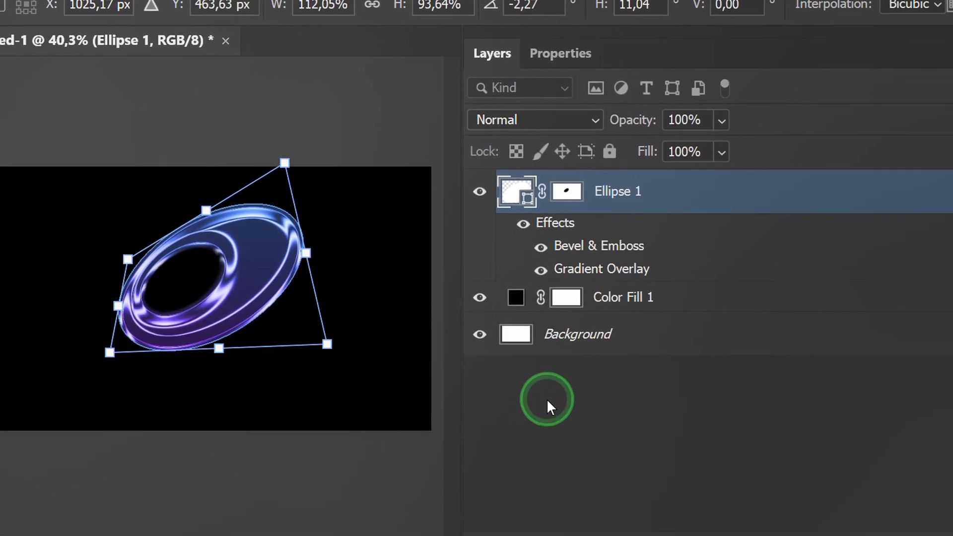
- Commit the transform, collapse Ellipse 1's effects list, and move the ring on the canvas
{"action": "left_click", "coordinate": [686, 446]}
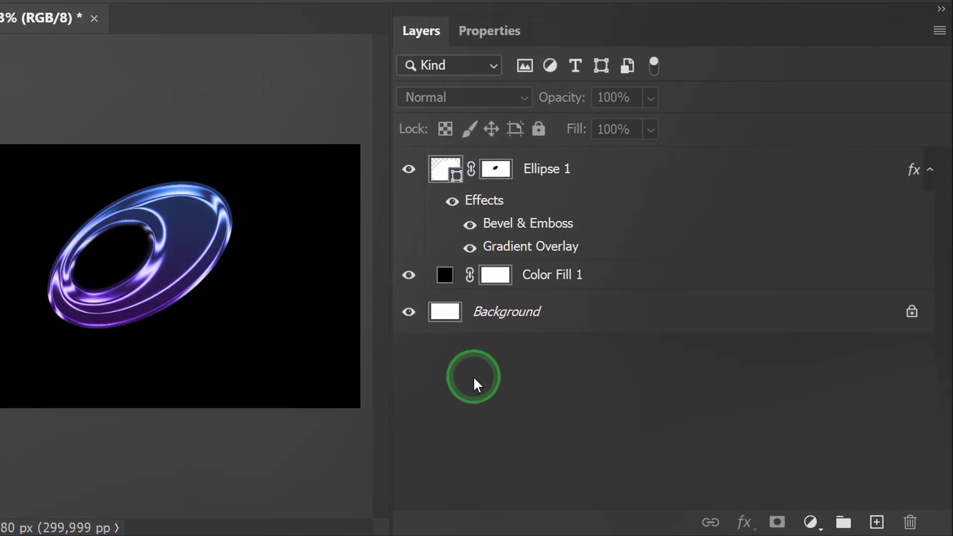
{"action": "left_click", "coordinate": [931, 171]}
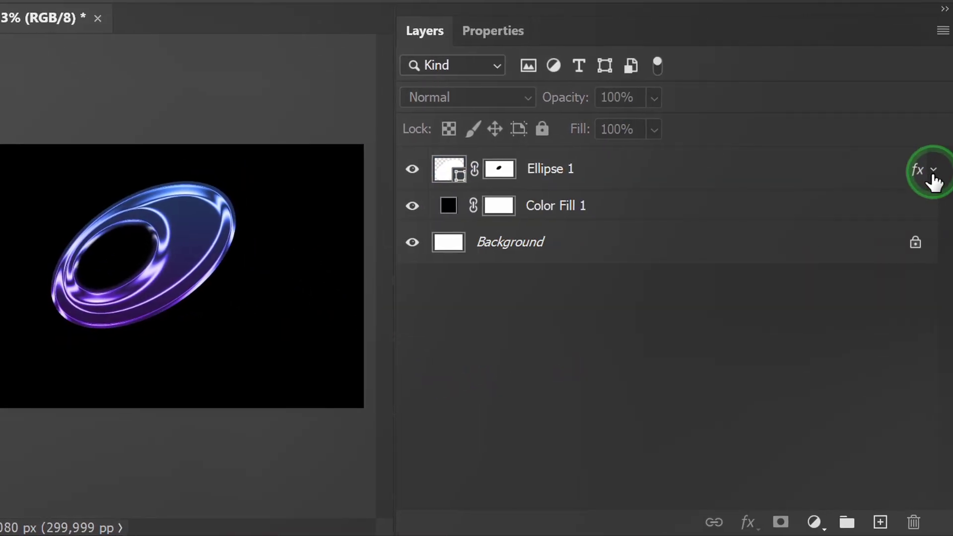
{"action": "left_click_drag", "start_coordinate": [373, 281], "coordinate": [419, 308]}
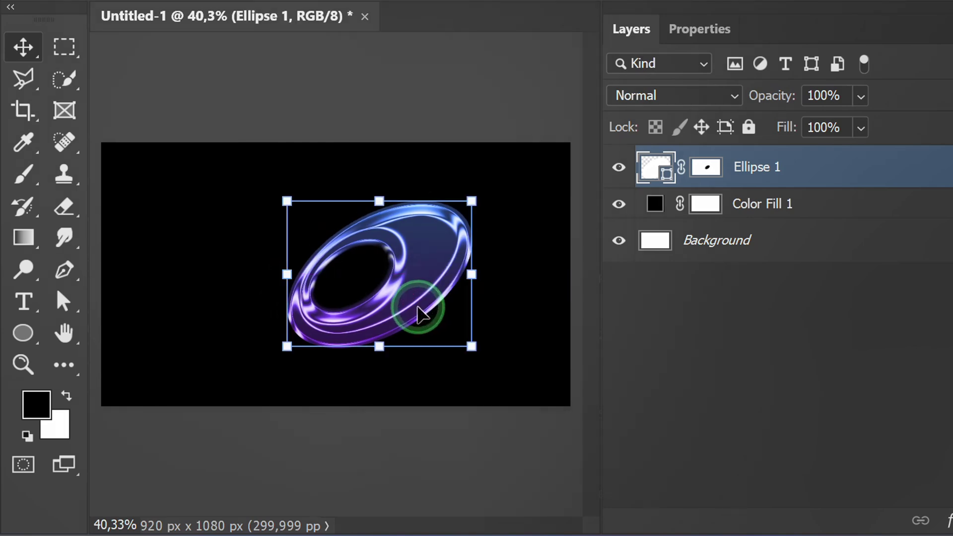
- Duplicate the ring, move the copy left, and flip it horizontally
{"action": "key", "text": "ctrl+j"}
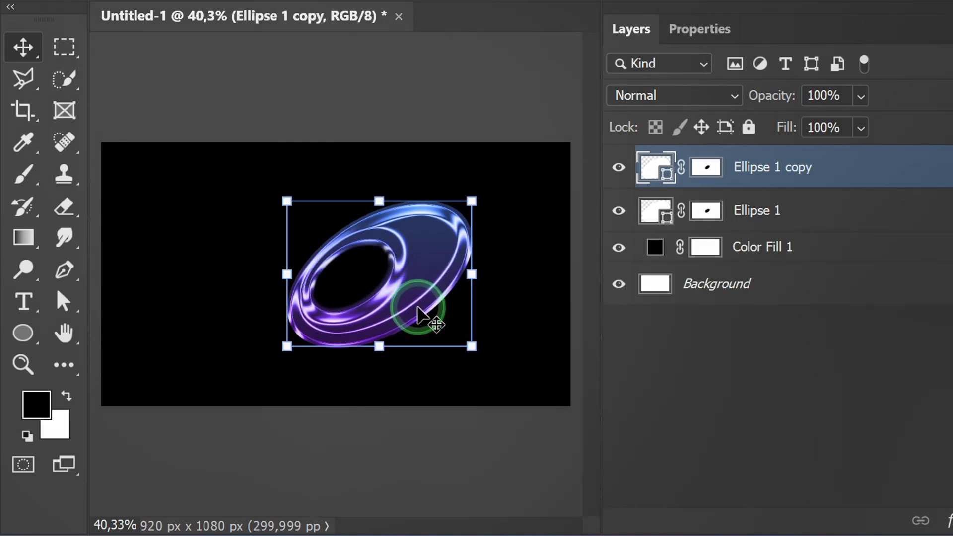
{"action": "left_click_drag", "start_coordinate": [417, 308], "coordinate": [299, 308]}
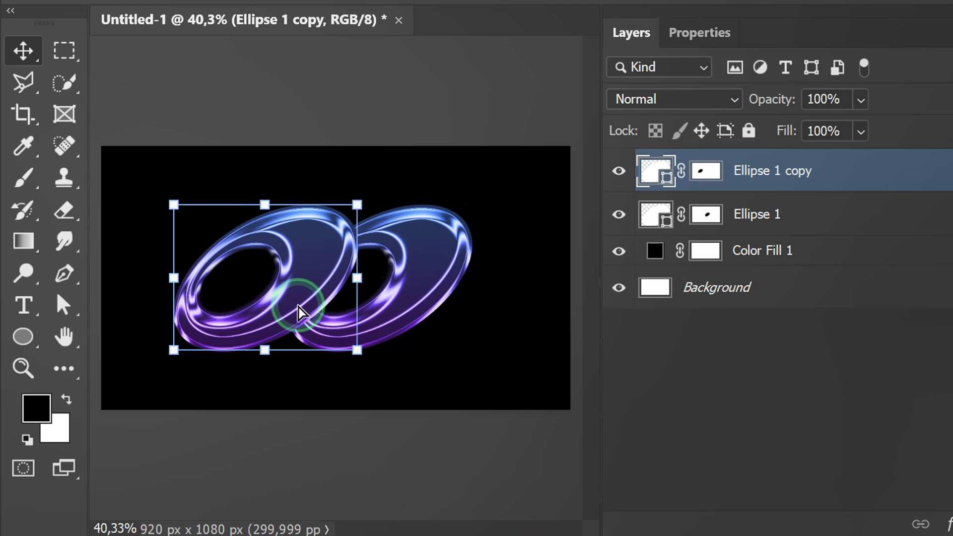
{"action": "left_click", "coordinate": [79, 10]}
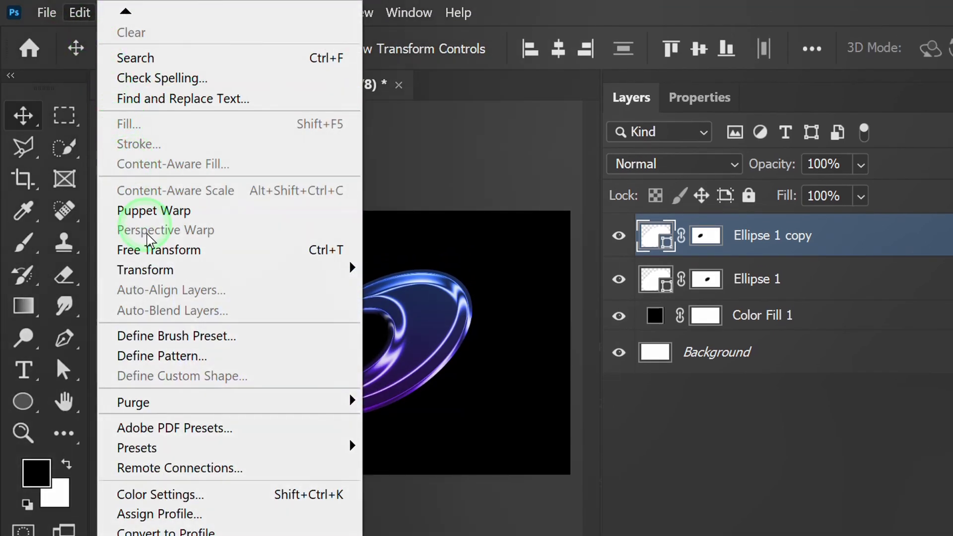
{"action": "left_click", "coordinate": [267, 279]}
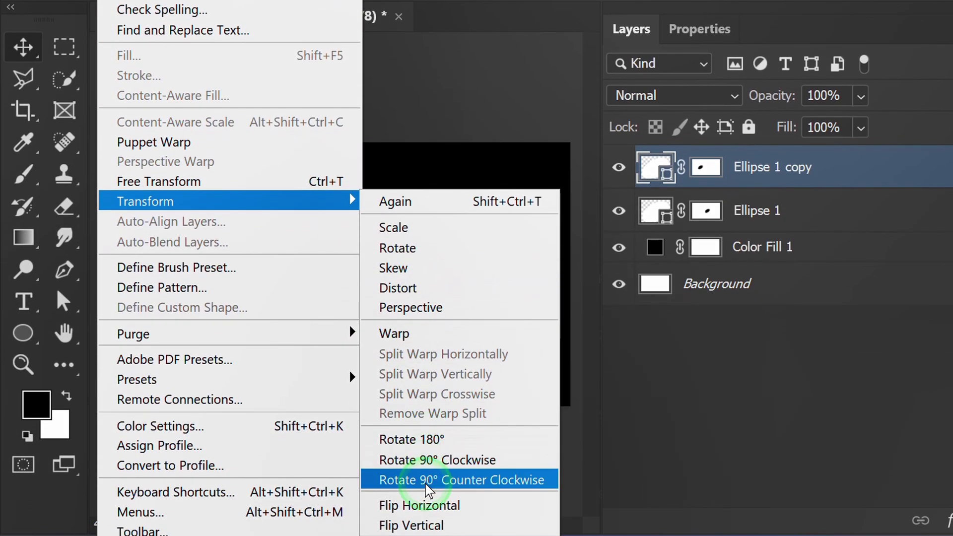
{"action": "left_click", "coordinate": [453, 511]}
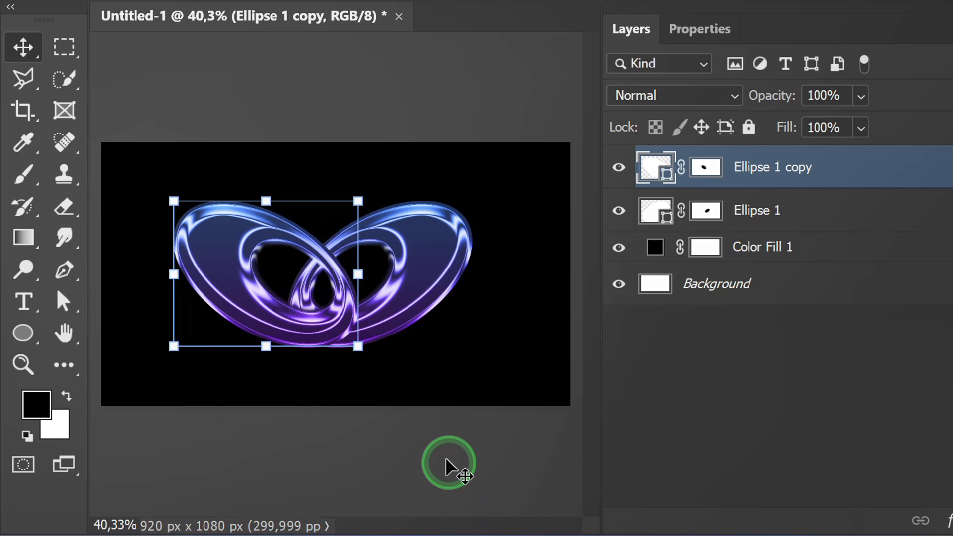
- Place the copy below Ellipse 1 and scale it smaller toward the upper left
{"action": "left_click_drag", "start_coordinate": [825, 178], "coordinate": [830, 221]}
{"action": "left_click_drag", "start_coordinate": [341, 312], "coordinate": [341, 313]}
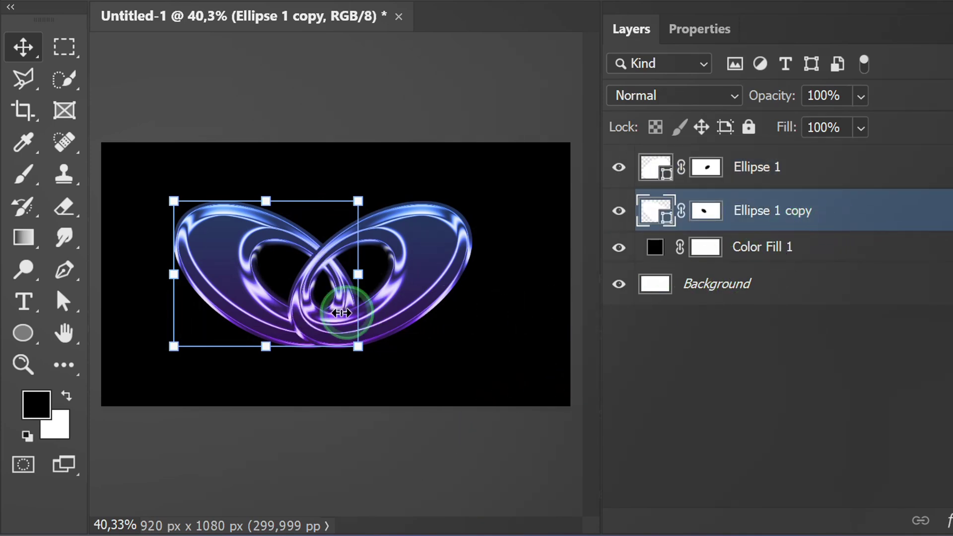
{"action": "left_click_drag", "start_coordinate": [356, 350], "coordinate": [313, 312]}
{"action": "left_click_drag", "start_coordinate": [233, 288], "coordinate": [270, 298]}
{"action": "left_click_drag", "start_coordinate": [208, 313], "coordinate": [243, 275]}
{"action": "left_click_drag", "start_coordinate": [337, 274], "coordinate": [324, 296]}
{"action": "mouse_move", "coordinate": [338, 255]}
{"action": "left_mouse_down"}
{"action": "mouse_move", "coordinate": [353, 257]}
{"action": "mouse_move", "coordinate": [335, 255]}
{"action": "left_mouse_up"}
{"action": "left_click_drag", "start_coordinate": [241, 215], "coordinate": [269, 229]}
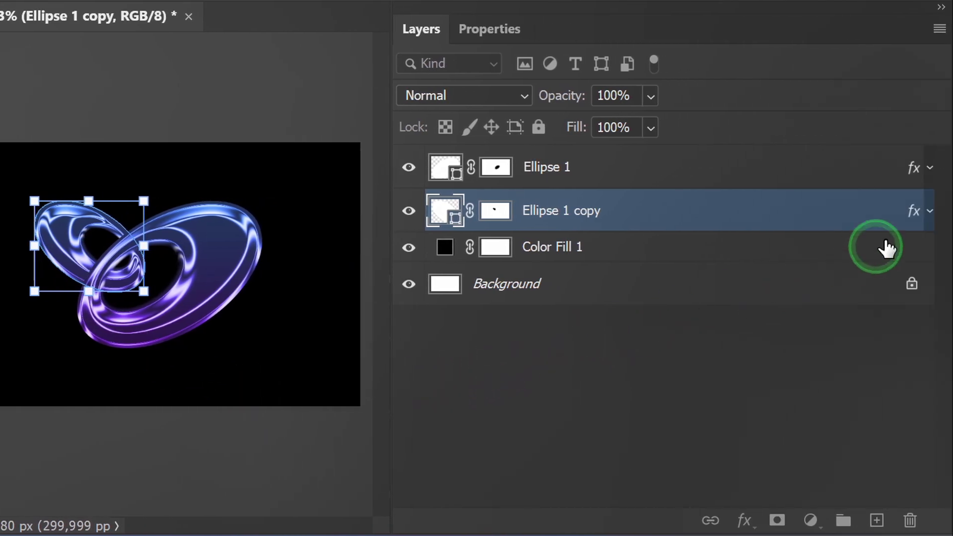
- Change Ellipse 1 copy's gradient overlay to the magenta-to-blue preset from the Purples folder
{"action": "left_click", "coordinate": [929, 211]}
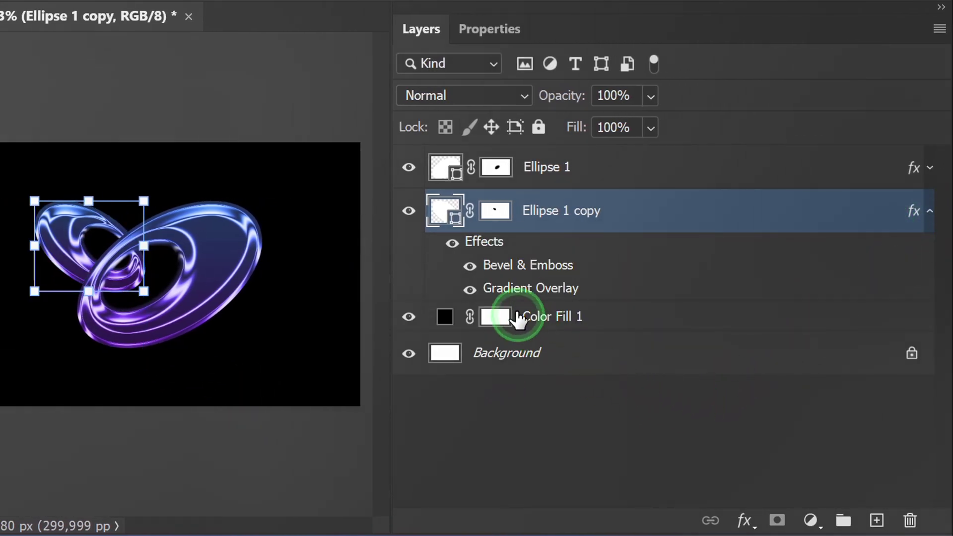
{"action": "double_click", "coordinate": [511, 290]}
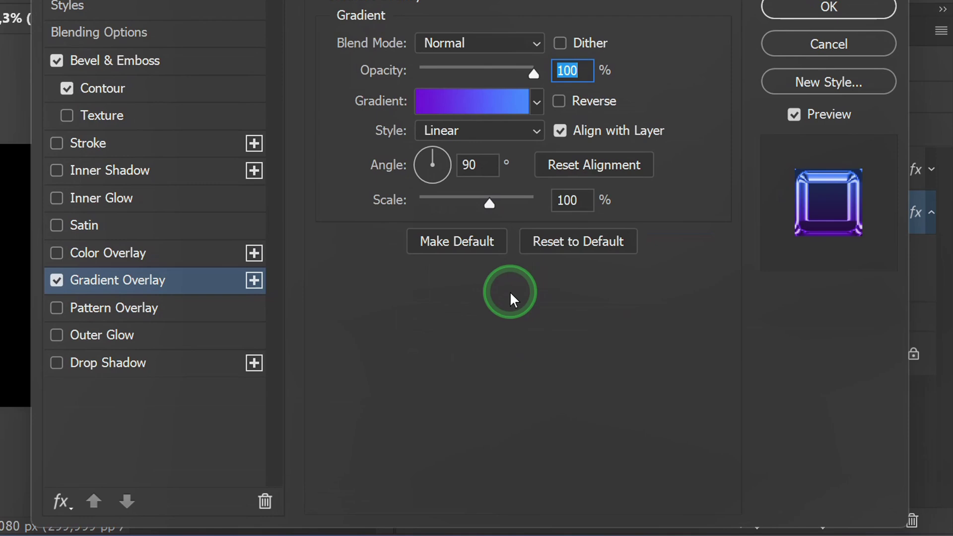
{"action": "left_click_drag", "start_coordinate": [343, 30], "coordinate": [540, 34]}
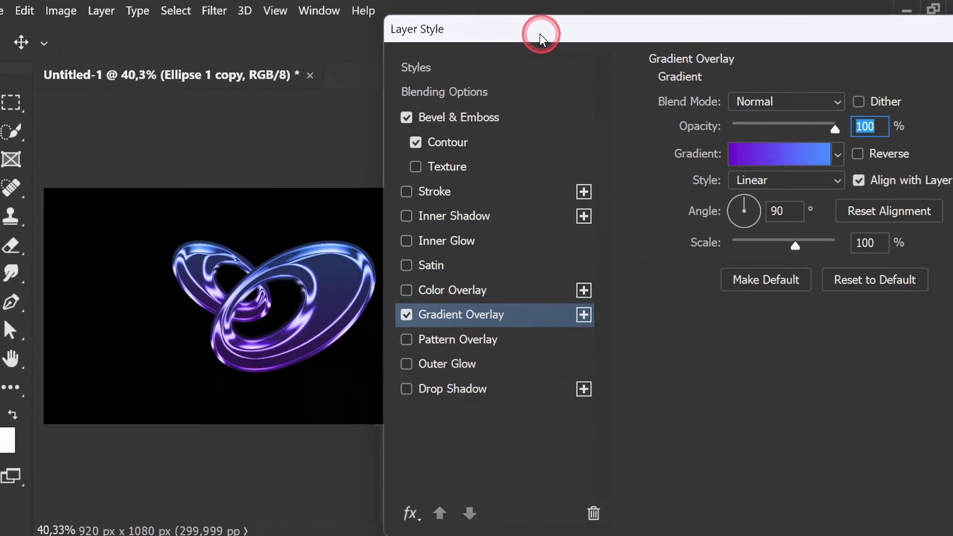
{"action": "left_click", "coordinate": [836, 156]}
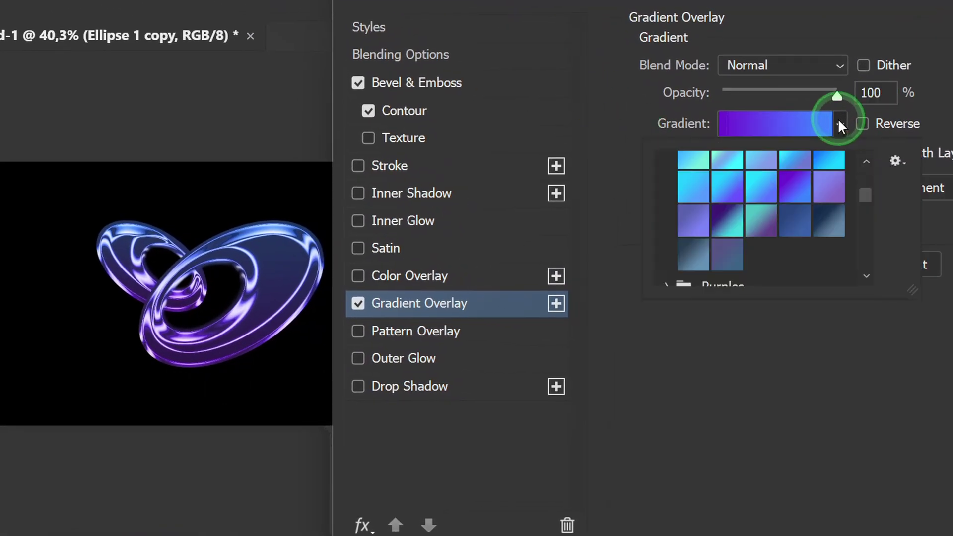
{"action": "left_click", "coordinate": [767, 187]}
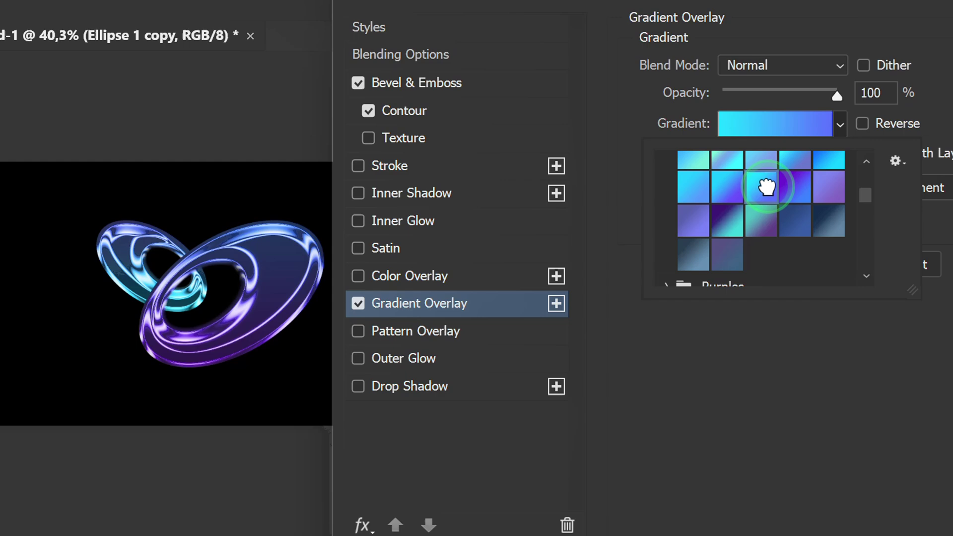
{"action": "left_click", "coordinate": [829, 186]}
{"action": "scroll", "coordinate": [827, 234], "scroll_direction": "down", "scroll_amount": 4}
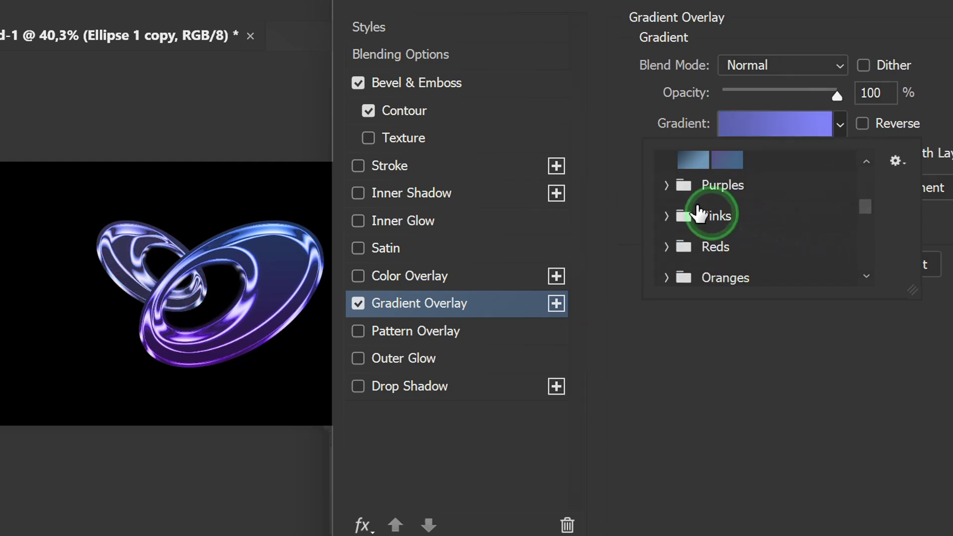
{"action": "left_click", "coordinate": [667, 186]}
{"action": "left_click", "coordinate": [729, 219]}
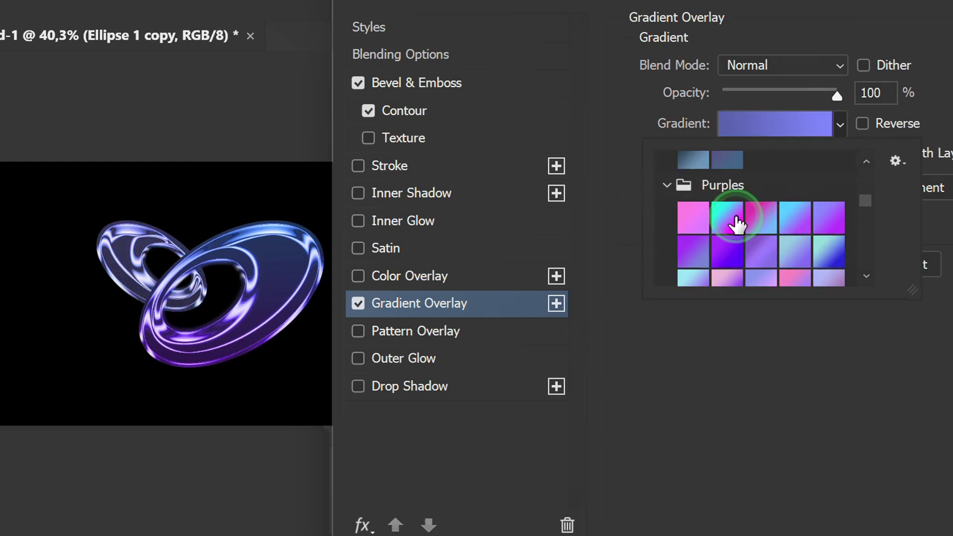
{"action": "left_click", "coordinate": [759, 218]}
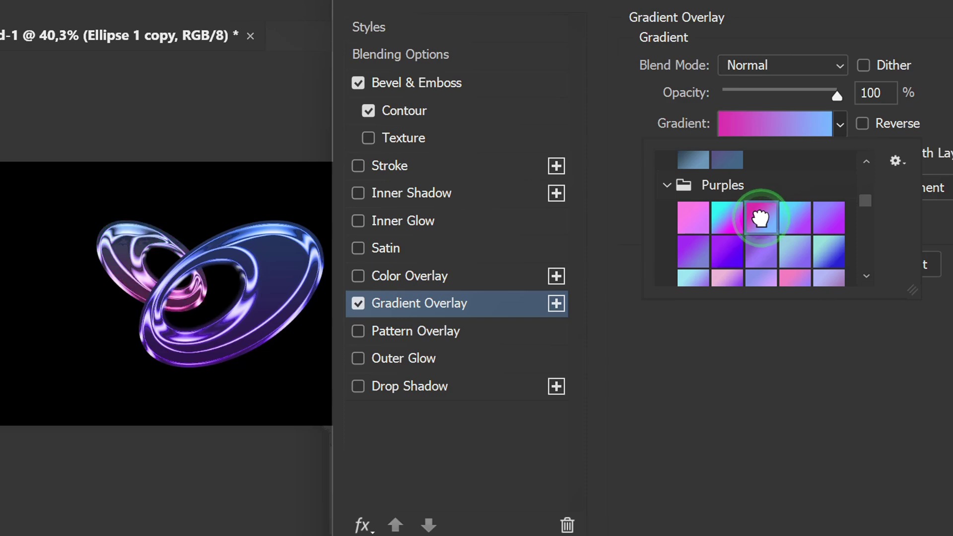
{"action": "left_click", "coordinate": [774, 344]}
{"action": "left_click_drag", "start_coordinate": [781, 1], "coordinate": [419, 21]}
- Confirm the new gradient overlay, then link the Ellipse 1 and Ellipse 1 copy layers
{"action": "left_click", "coordinate": [752, 62]}
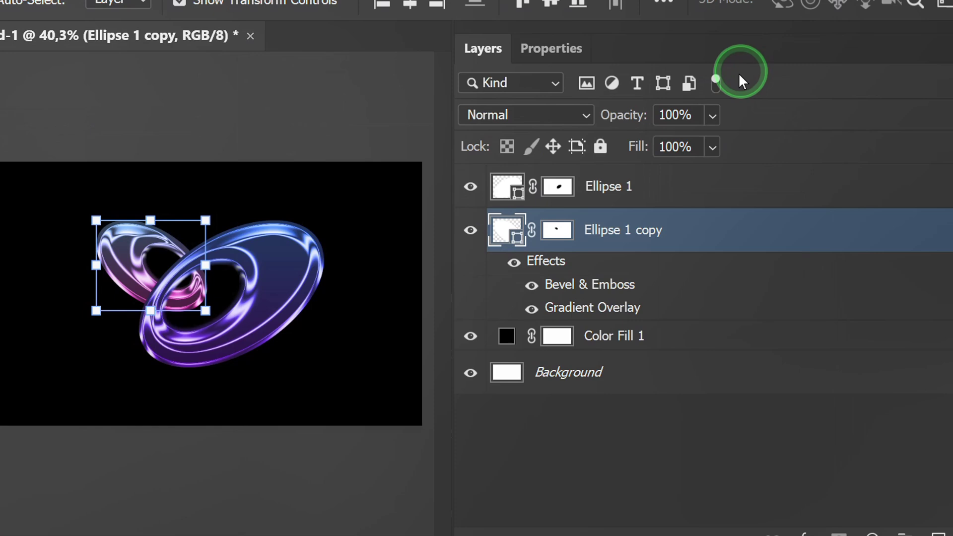
{"action": "left_click", "coordinate": [531, 449]}
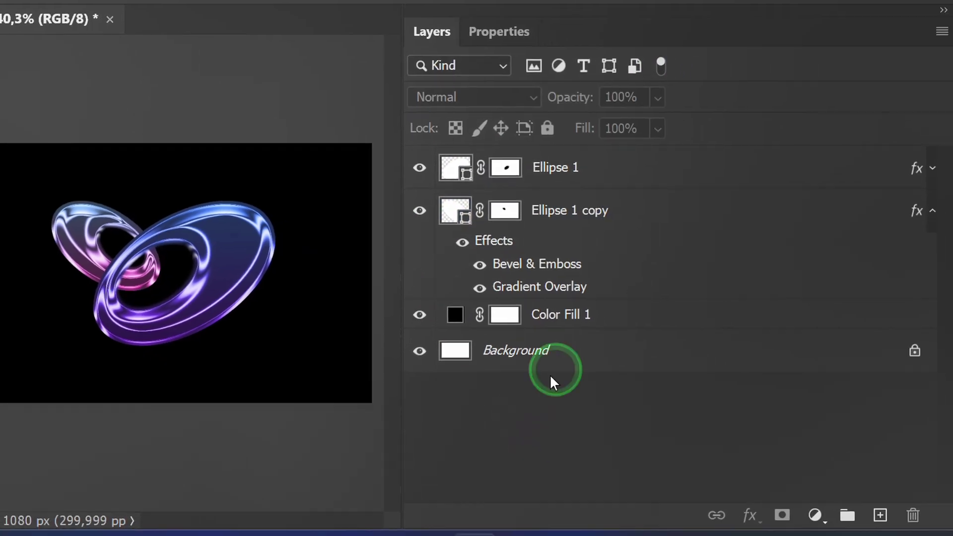
{"action": "left_click", "coordinate": [619, 175]}
{"action": "left_click", "coordinate": [622, 214], "text": "shift"}
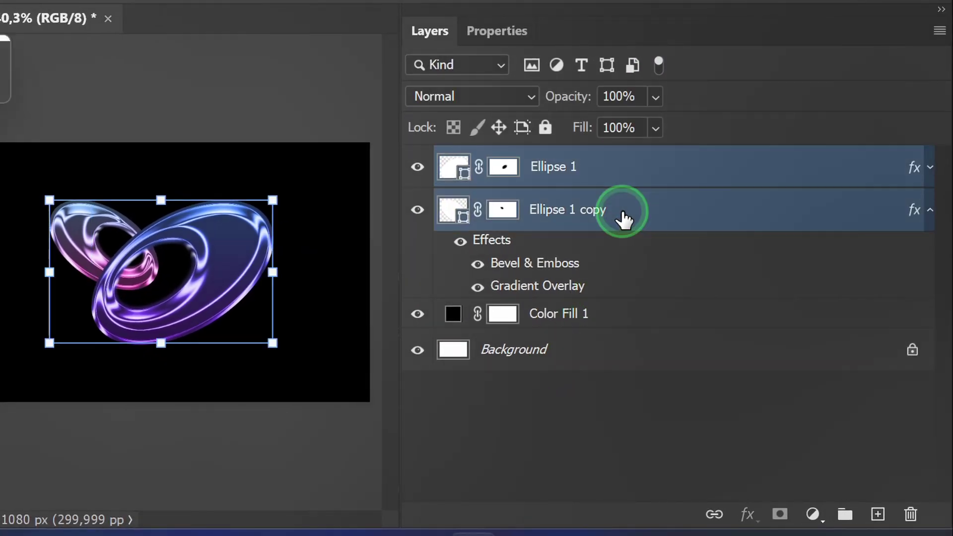
{"action": "left_click", "coordinate": [714, 514]}
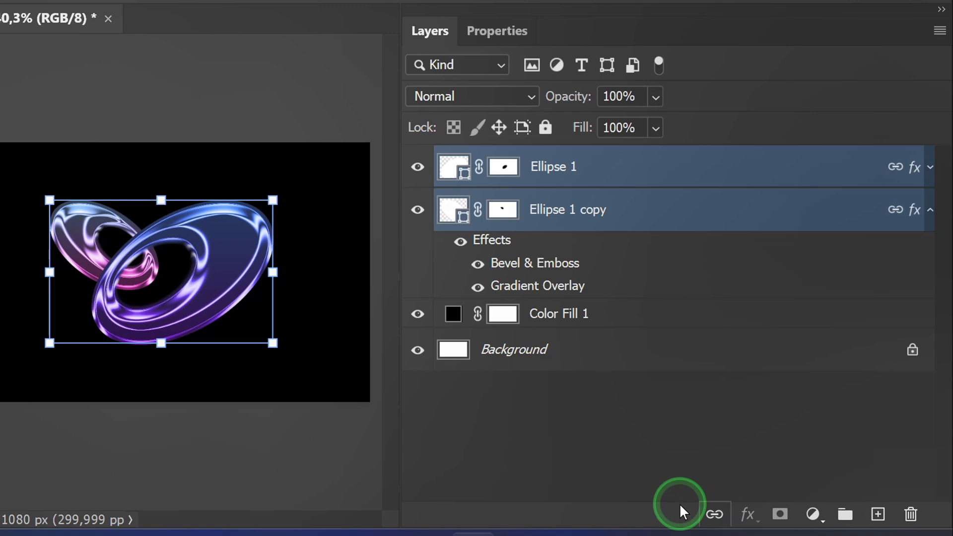
- Enlarge both linked rings proportionally, shift the pair left, and commit the transform
{"action": "left_click_drag", "start_coordinate": [272, 343], "coordinate": [289, 358]}
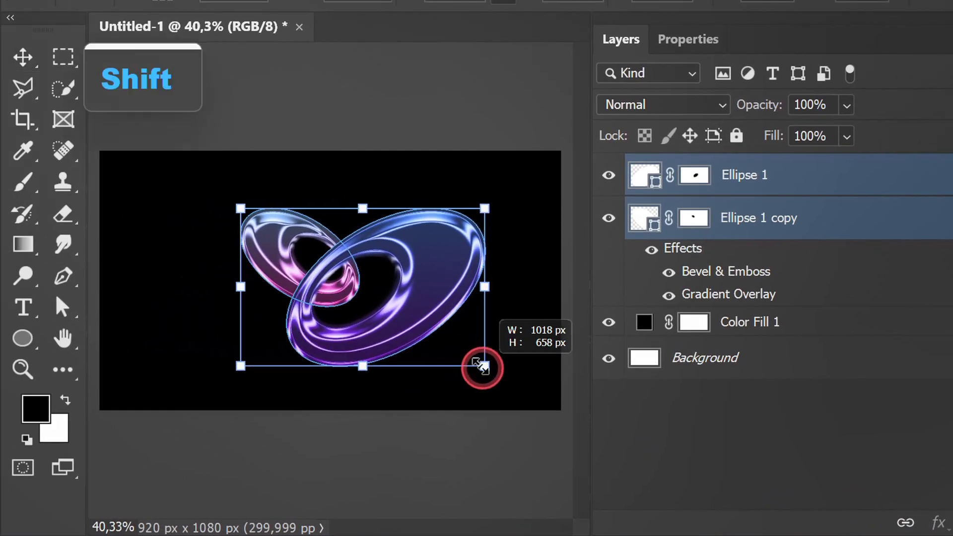
{"action": "left_click_drag", "start_coordinate": [240, 208], "coordinate": [232, 203]}
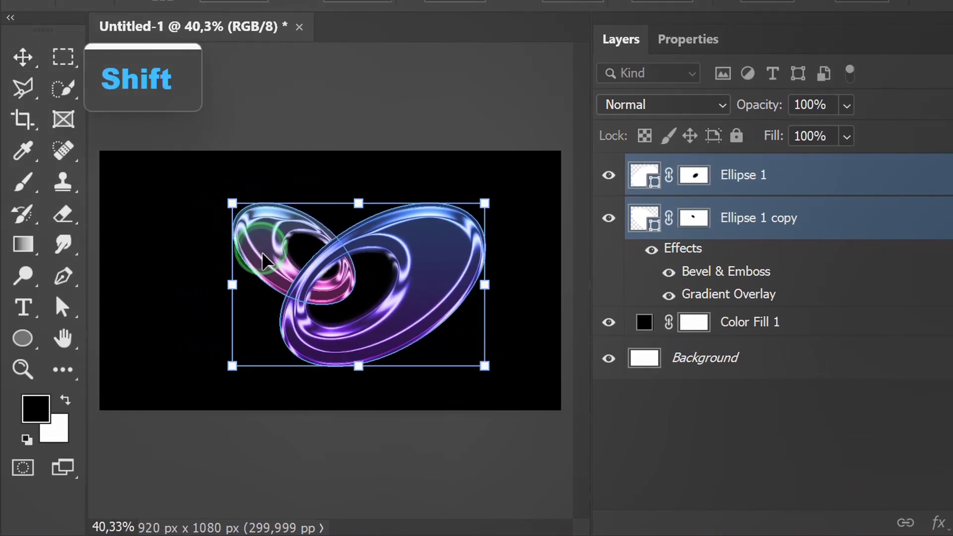
{"action": "left_click_drag", "start_coordinate": [262, 253], "coordinate": [234, 249]}
{"action": "left_click", "coordinate": [455, 366]}
{"action": "left_click", "coordinate": [674, 446]}
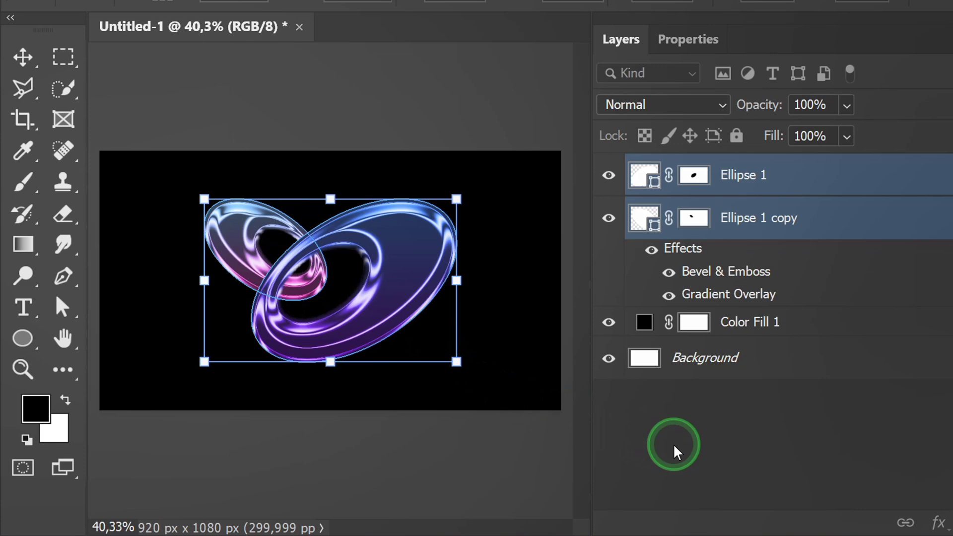
{"action": "key", "text": "ctrl+plus"}
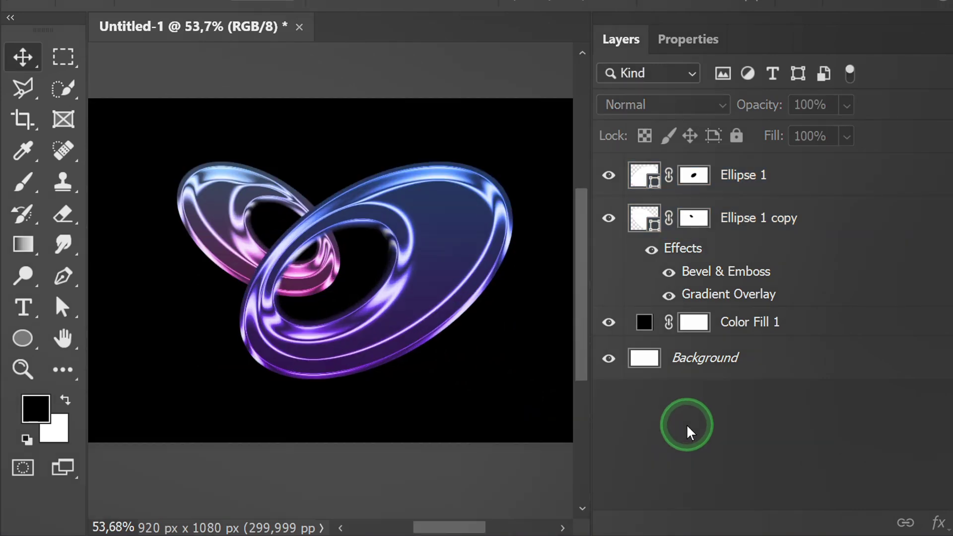